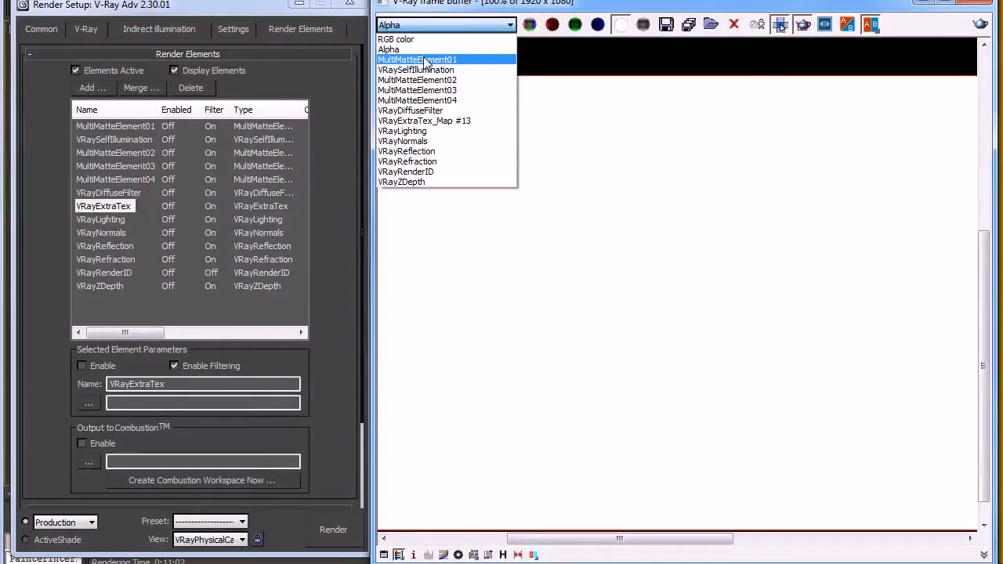
Step: Display the MultiMatteElement01 pass in the frame buffer and examine its red, green and blue object masks up close
left_click(421, 60)
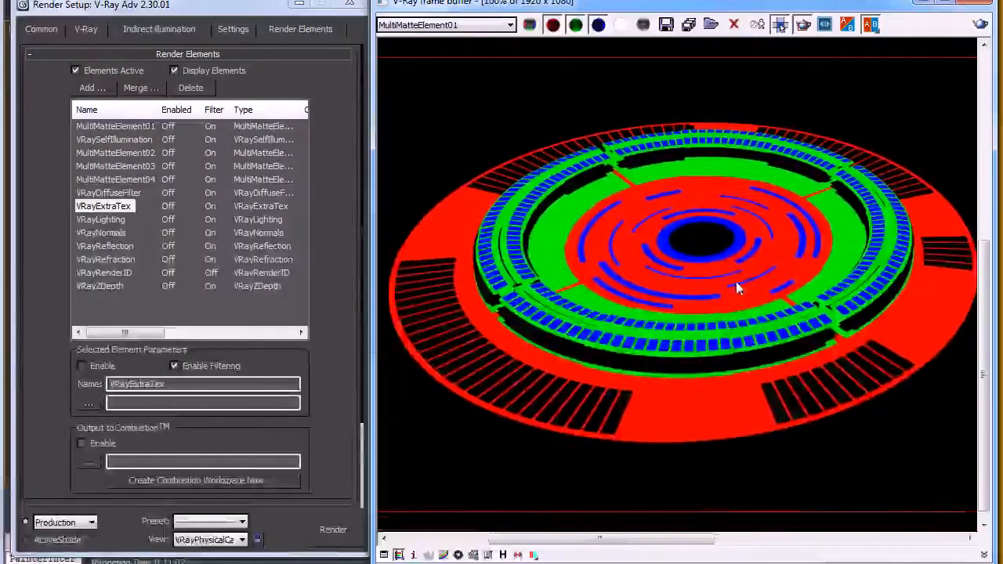
scroll(658, 415, "up", 2)
scroll(657, 404, "down", 2)
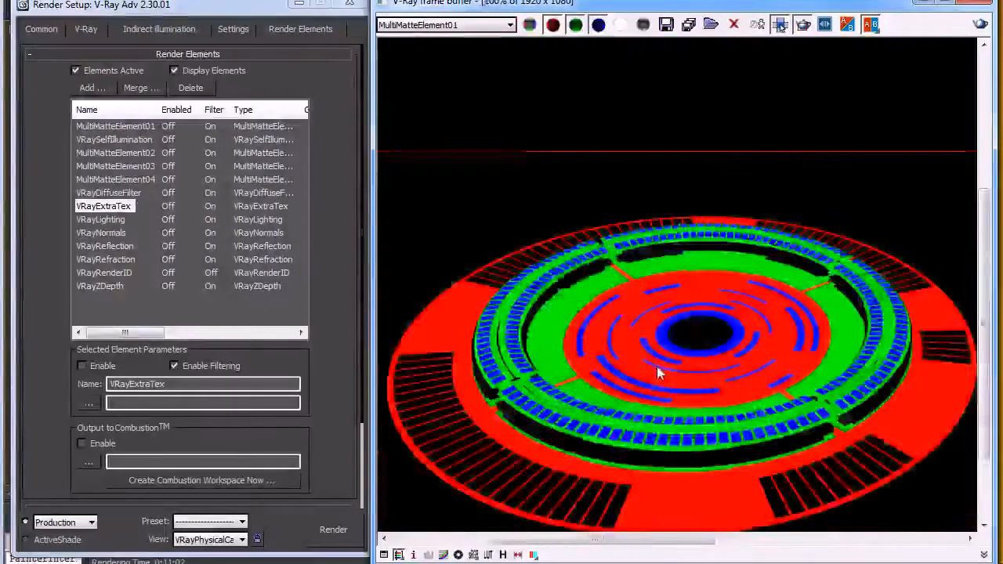
scroll(756, 321, "up", 1)
middle_click_drag(756, 322, 672, 240)
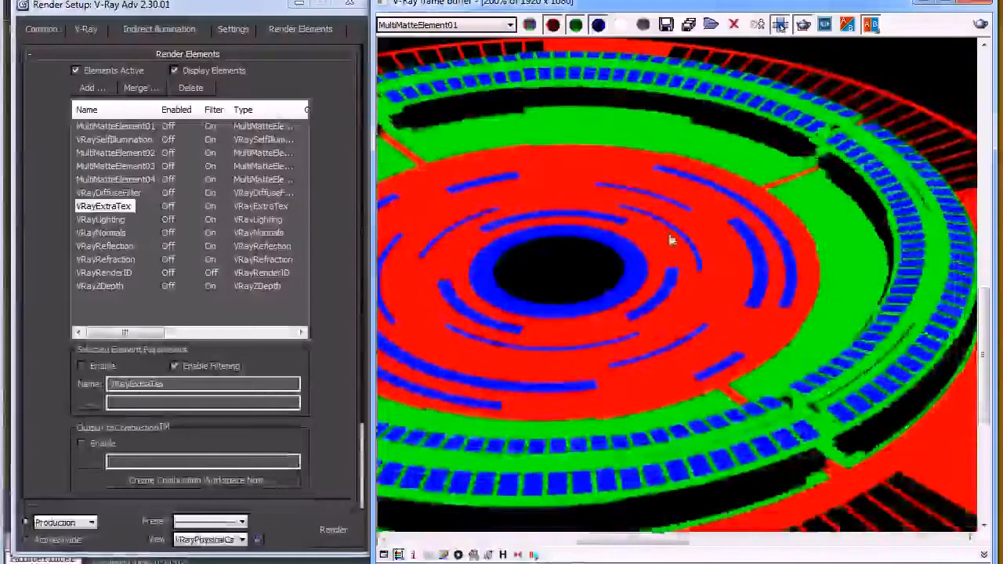
scroll(671, 238, "down", 1)
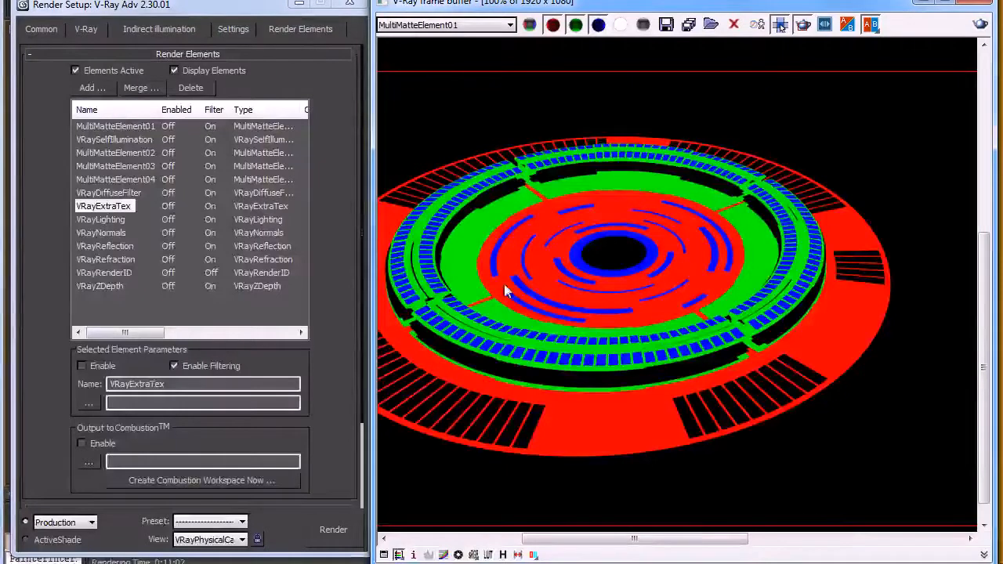
Step: Display the VRaySelfIllumination pass and examine the glowing lines around the rings of the platform
left_click(447, 25)
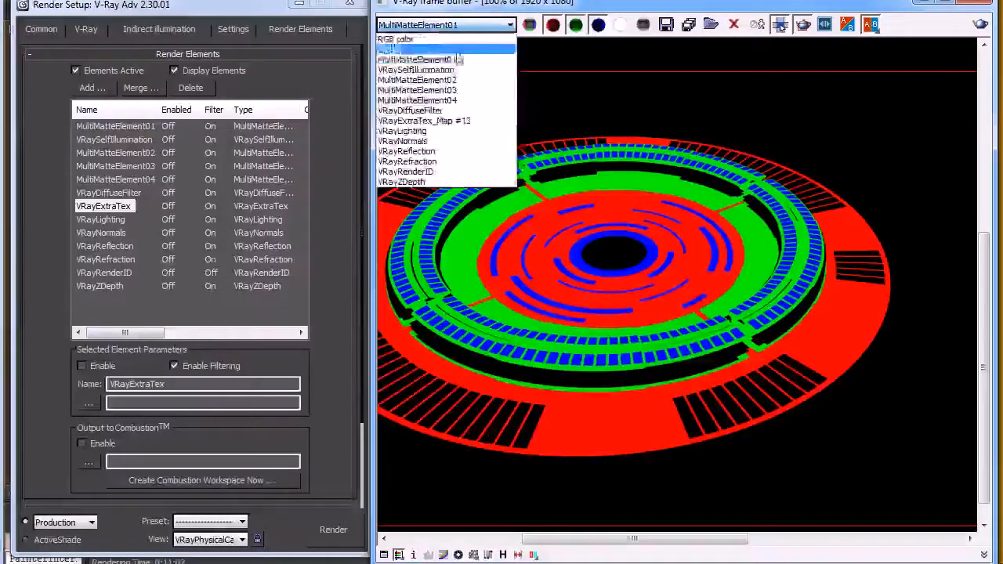
left_click(451, 73)
middle_click_drag(545, 375, 646, 318)
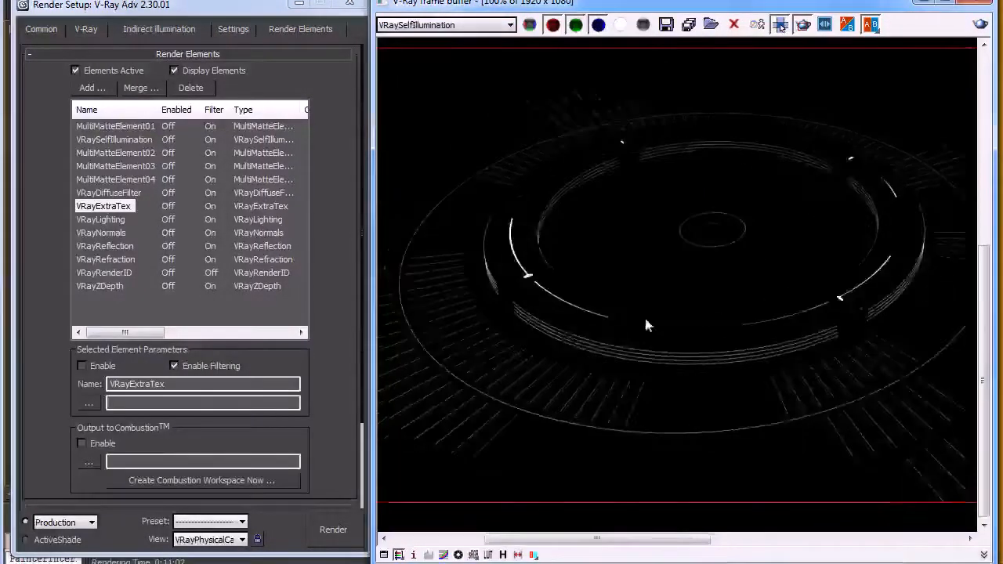
scroll(517, 342, "up", 2)
scroll(544, 339, "down", 2)
middle_click_drag(726, 385, 642, 254)
scroll(666, 259, "up", 2)
middle_click_drag(878, 393, 709, 352)
scroll(711, 353, "down", 3)
scroll(729, 321, "up", 1)
middle_click_drag(725, 402, 699, 309)
scroll(685, 337, "up", 2)
scroll(681, 346, "down", 2)
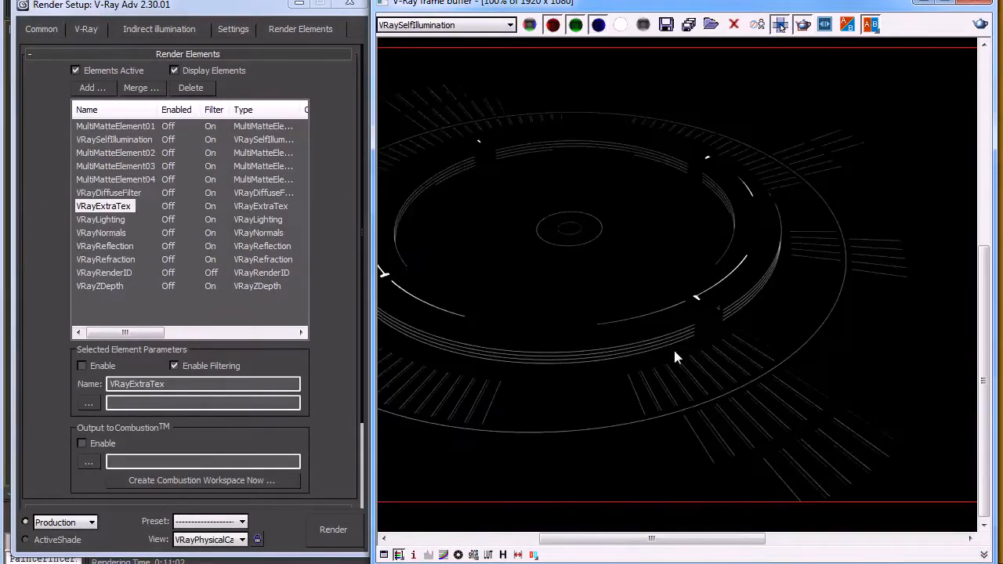
middle_click_drag(533, 343, 687, 333)
scroll(552, 401, "up", 1)
scroll(509, 400, "up", 1)
scroll(521, 388, "down", 2)
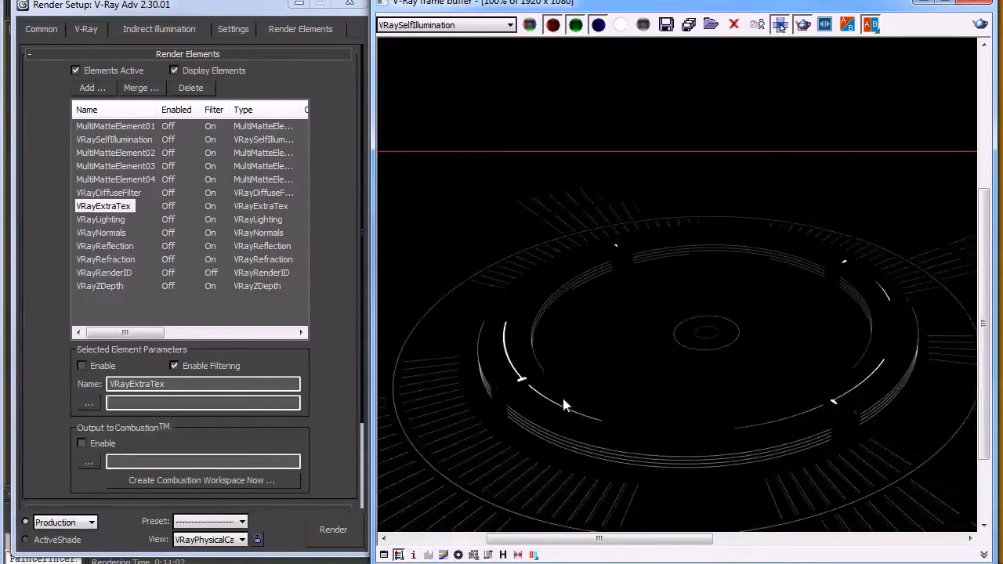
middle_click_drag(563, 405, 558, 301)
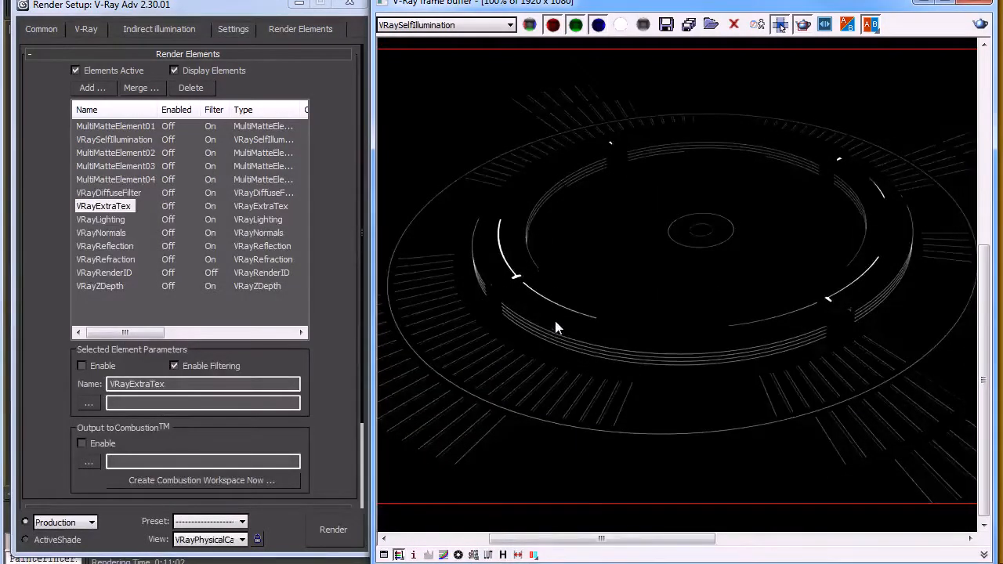
scroll(558, 310, "up", 1)
scroll(559, 286, "down", 3)
scroll(556, 282, "up", 2)
middle_click_drag(598, 422, 599, 261)
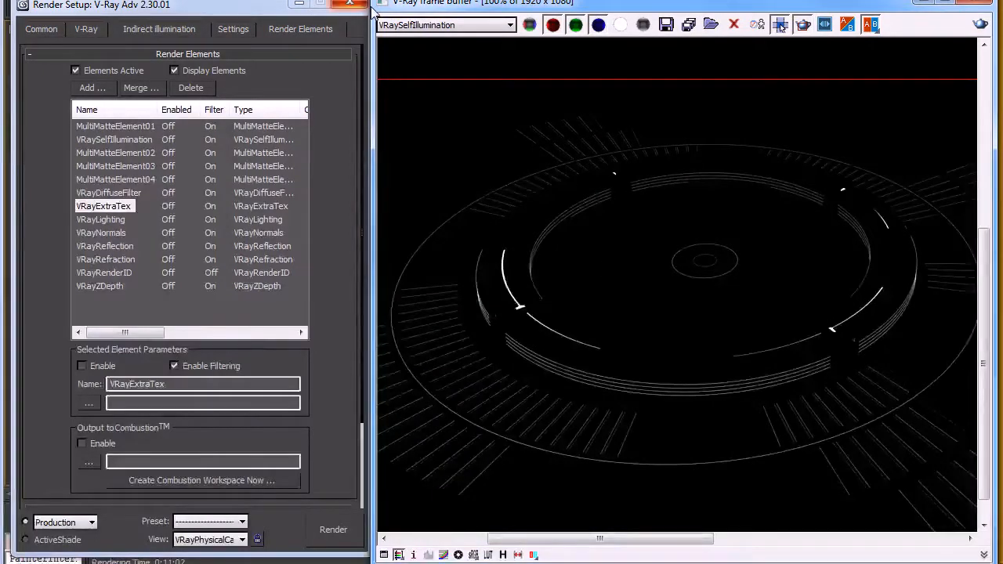
Step: Display the MultiMatteElement02, MultiMatteElement03 and MultiMatteElement04 passes one after another in the frame buffer
left_click(405, 24)
left_click(410, 79)
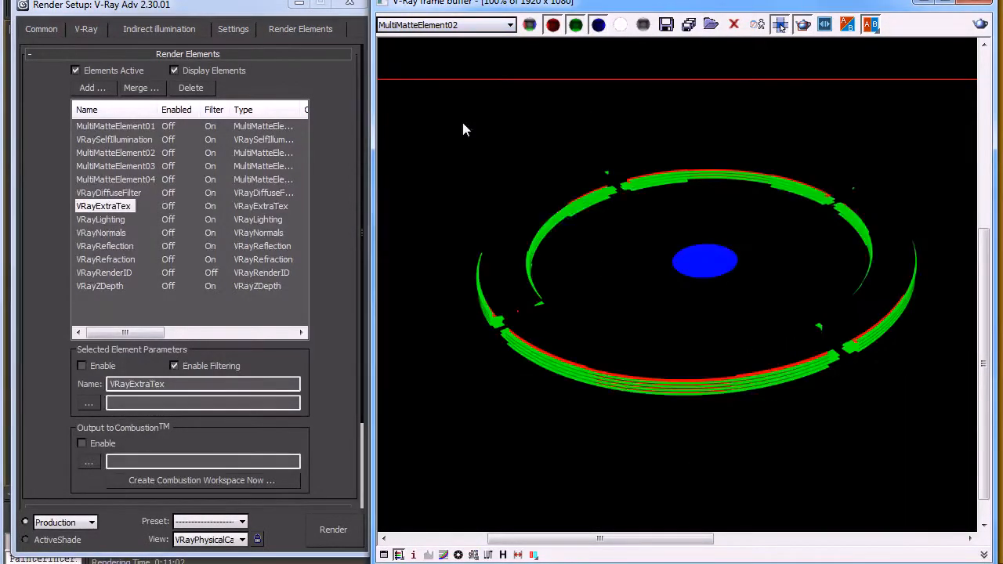
key("Down")
key("Down")
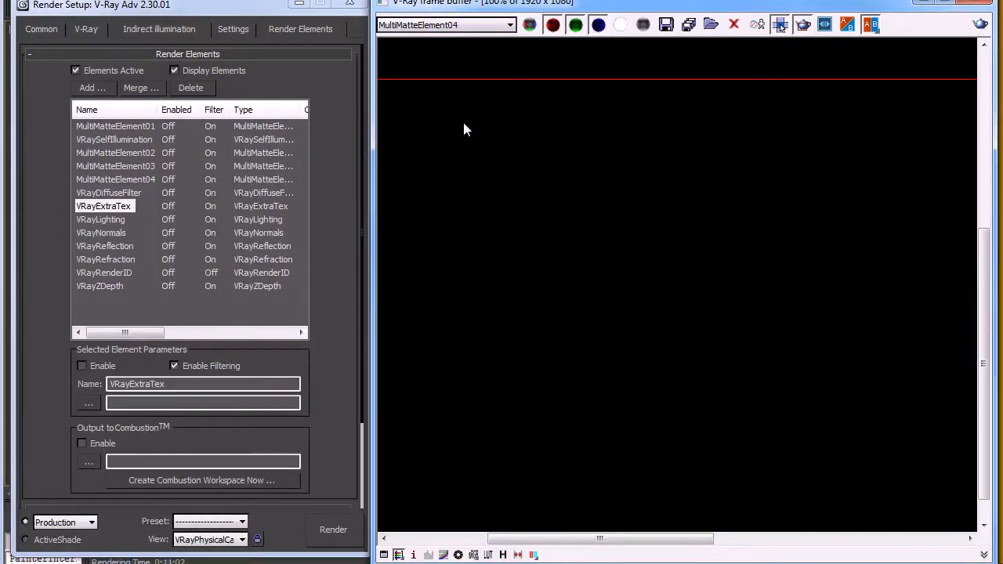
scroll(509, 141, "down", 3)
scroll(541, 160, "up", 1)
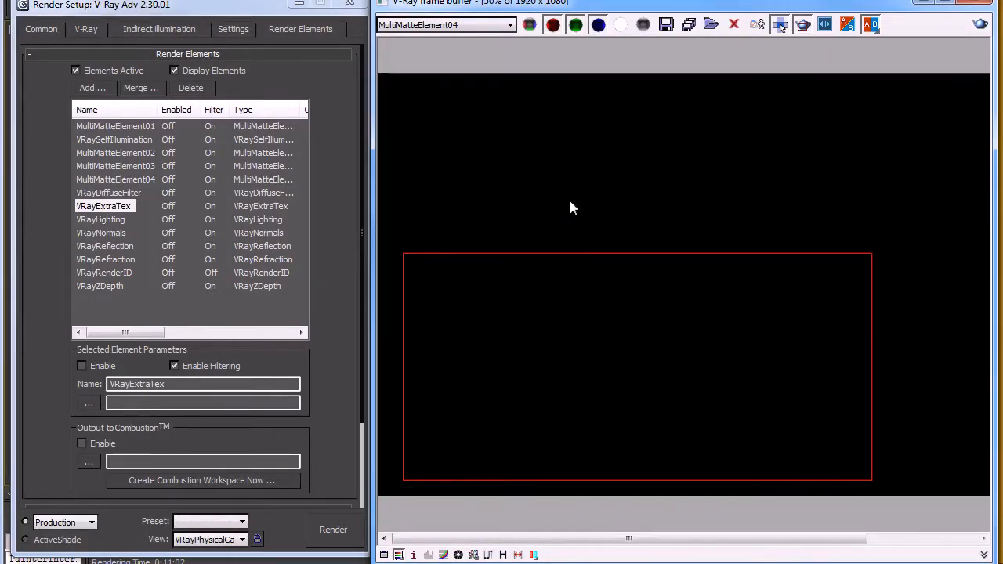
Step: Display the VRayDiffuseFilter pass and examine the platform's raw diffuse textures at 100% zoom
left_click(495, 27)
left_click(474, 110)
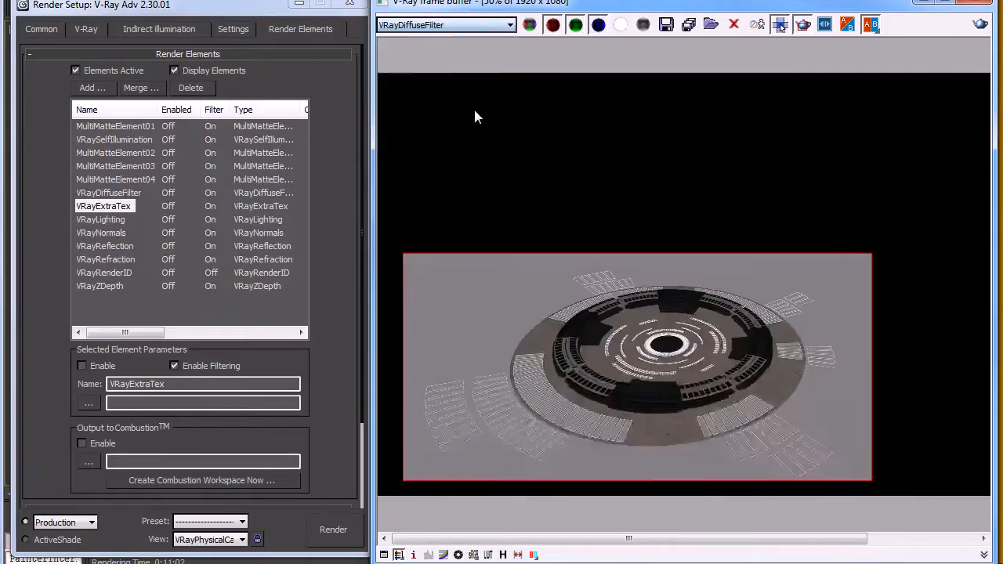
scroll(627, 386, "up", 2)
scroll(629, 385, "down", 3)
scroll(629, 385, "up", 2)
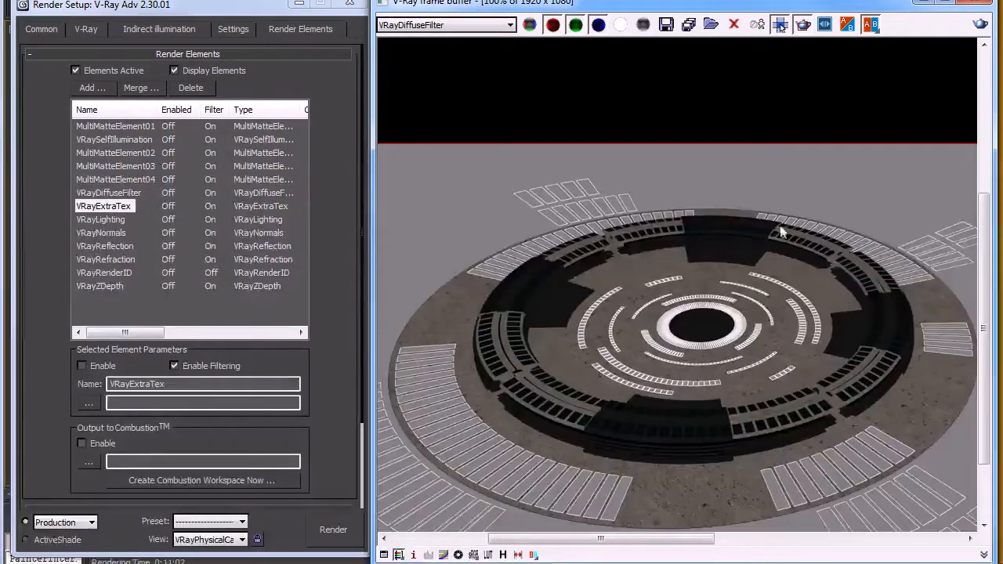
middle_click_drag(512, 371, 498, 235)
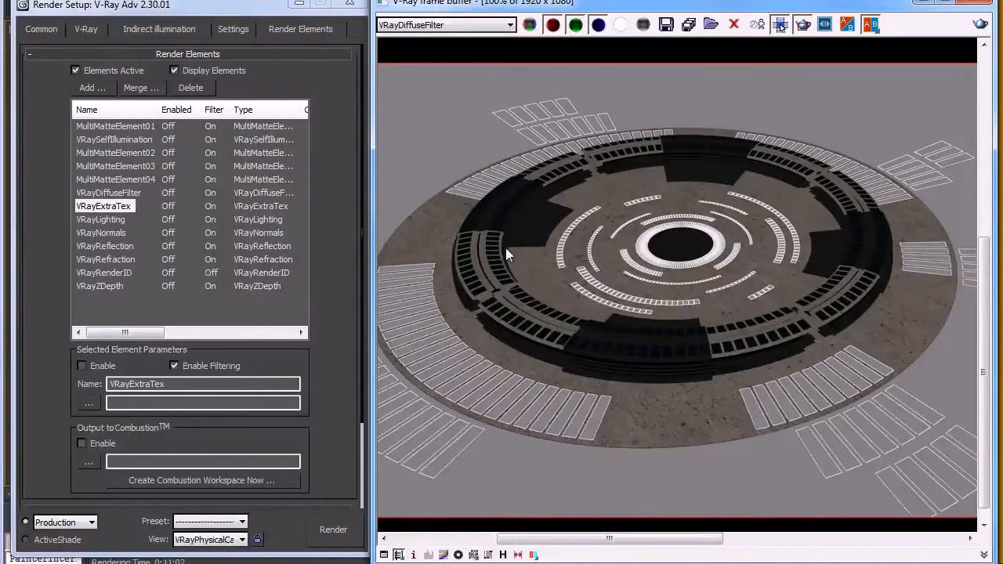
Step: Display the VRayExtraTex_Map #13 pass and examine its ambient occlusion shading around the ring edges up close
left_click(474, 25)
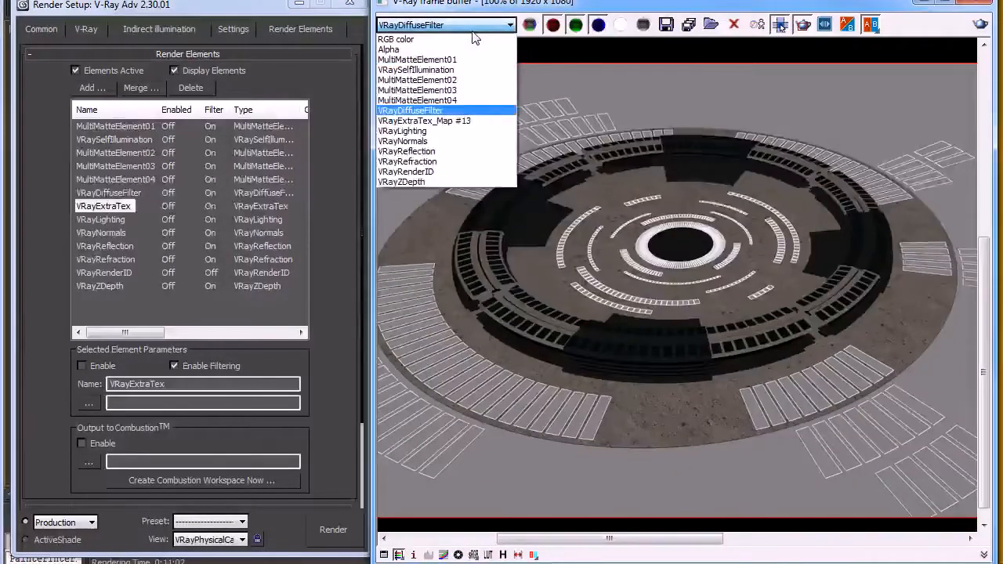
left_click(470, 123)
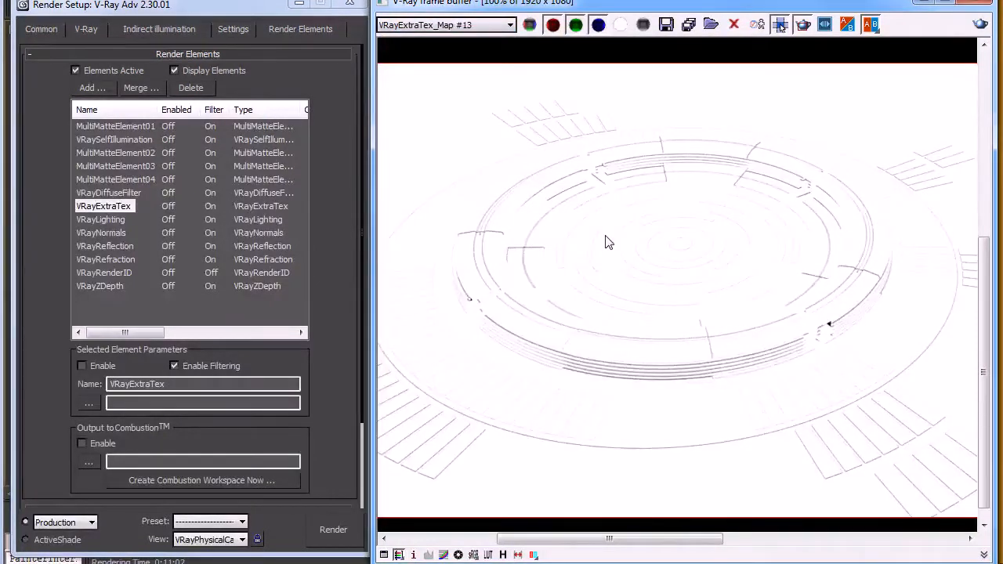
middle_click_drag(569, 254, 623, 242)
scroll(631, 244, "up", 1)
scroll(644, 247, "down", 1)
scroll(651, 251, "down", 1)
scroll(659, 263, "up", 1)
middle_click_drag(672, 328, 672, 172)
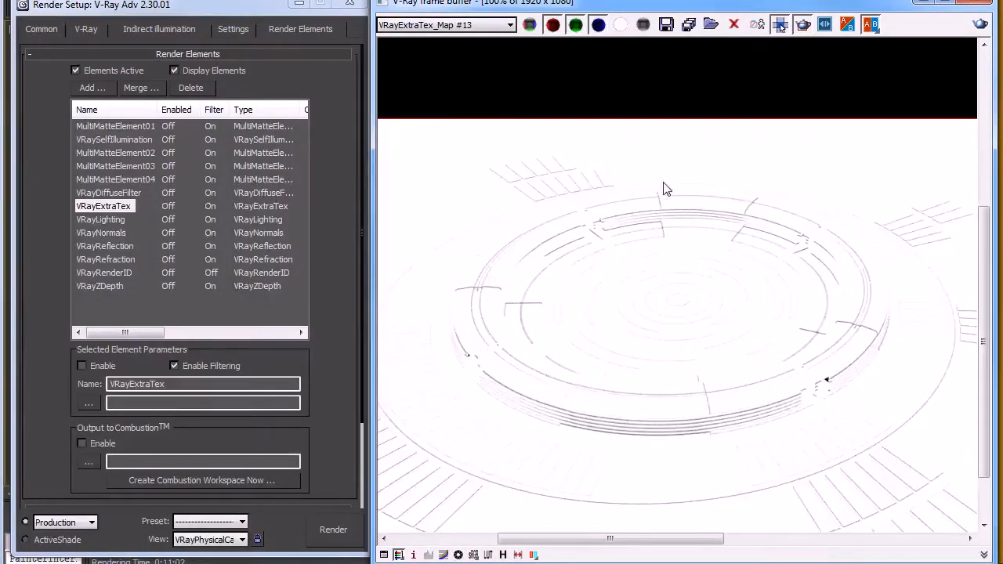
scroll(644, 435, "up", 1)
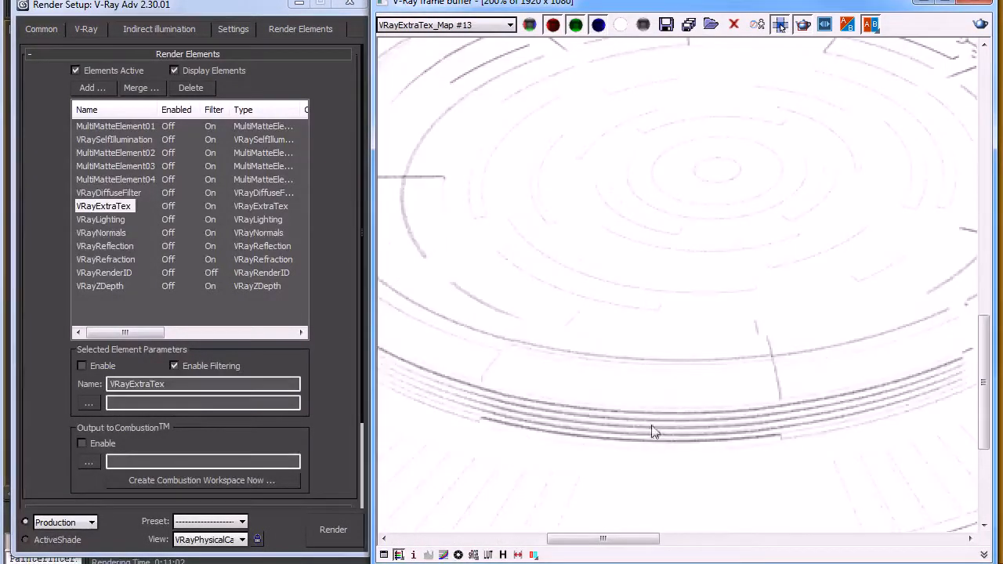
middle_click_drag(575, 289, 595, 275)
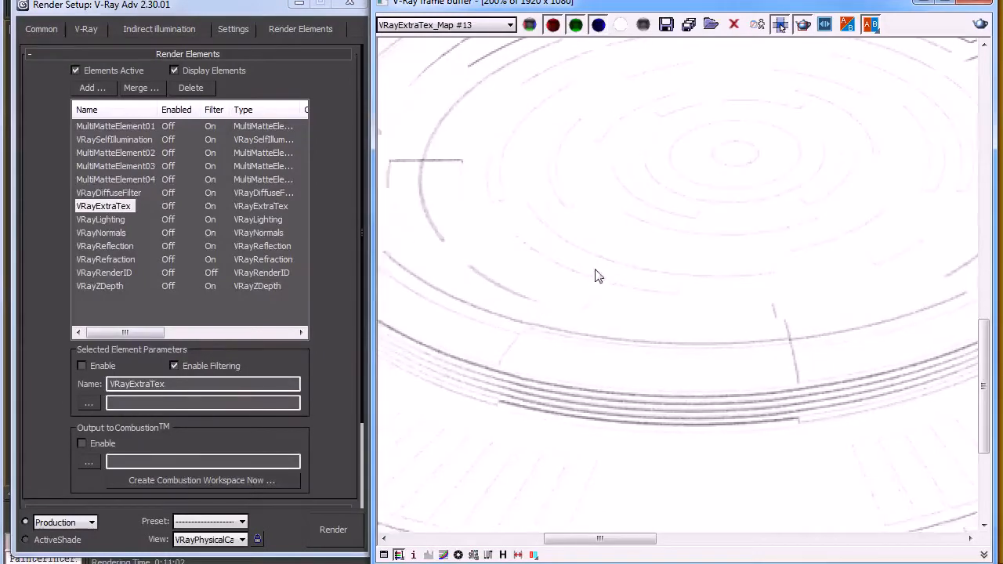
middle_click_drag(619, 343, 613, 357)
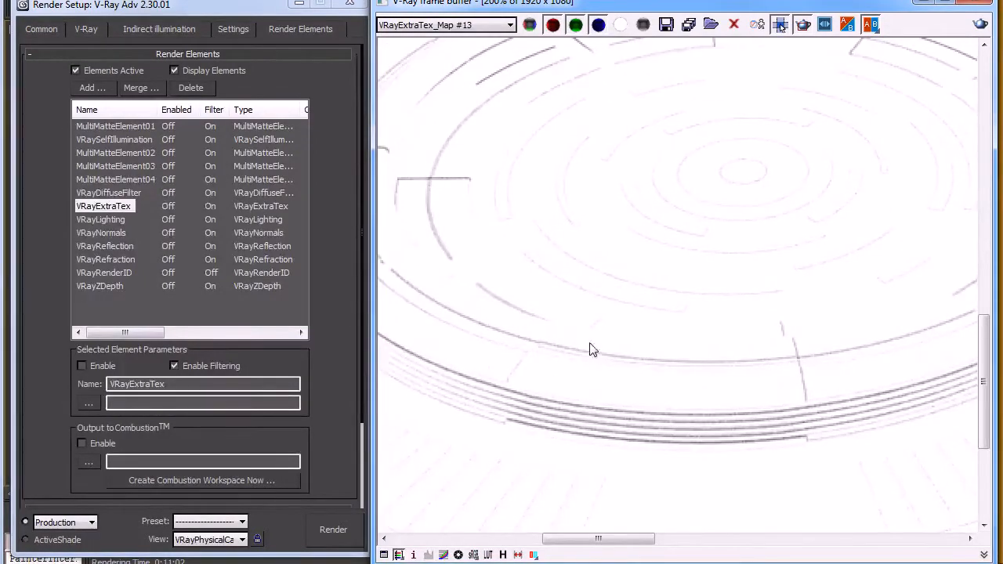
scroll(598, 361, "down", 1)
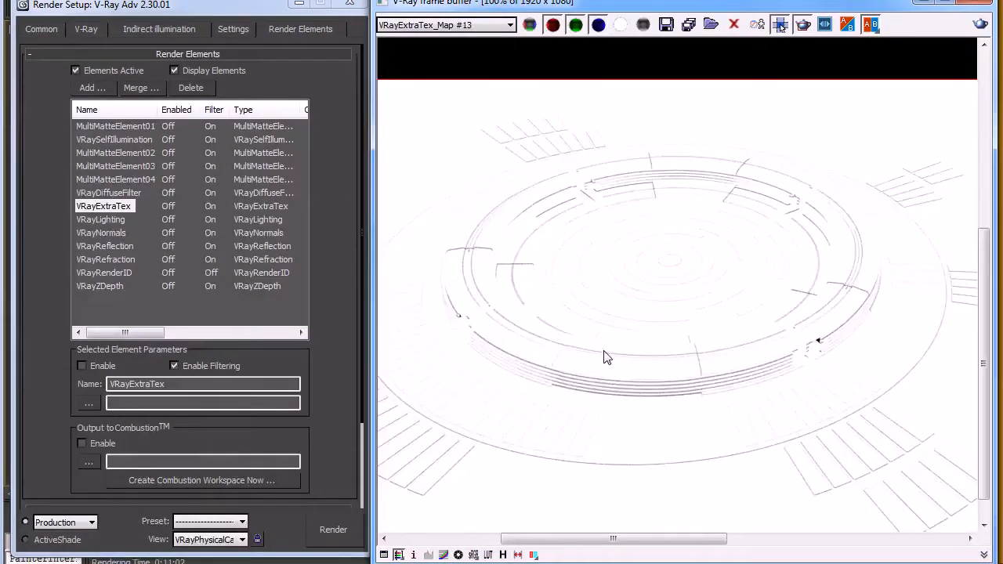
Step: Open the Material Editor and place it beside the Render Setup window
left_click(355, 154)
key("m")
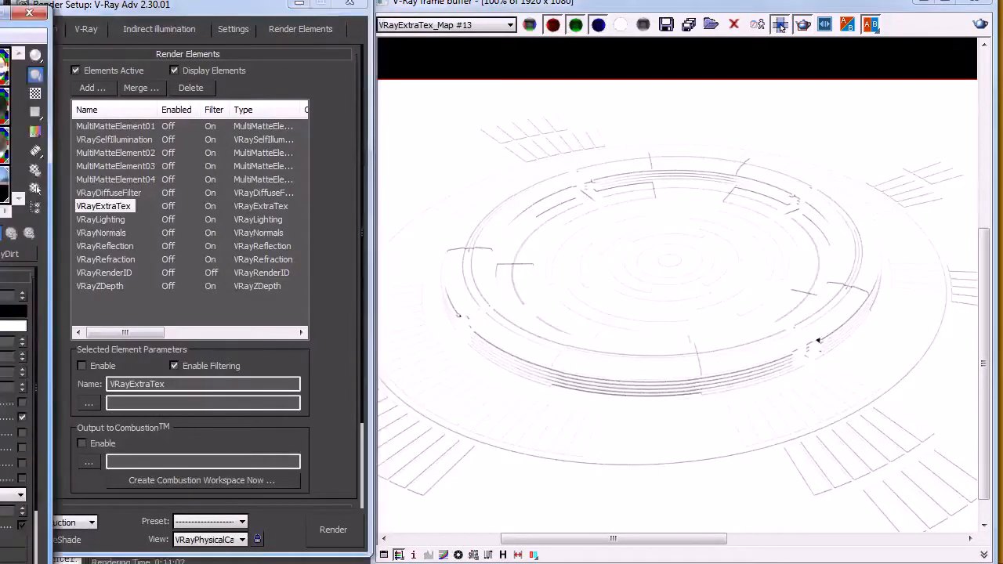
left_click_drag(16, 12, 494, 13)
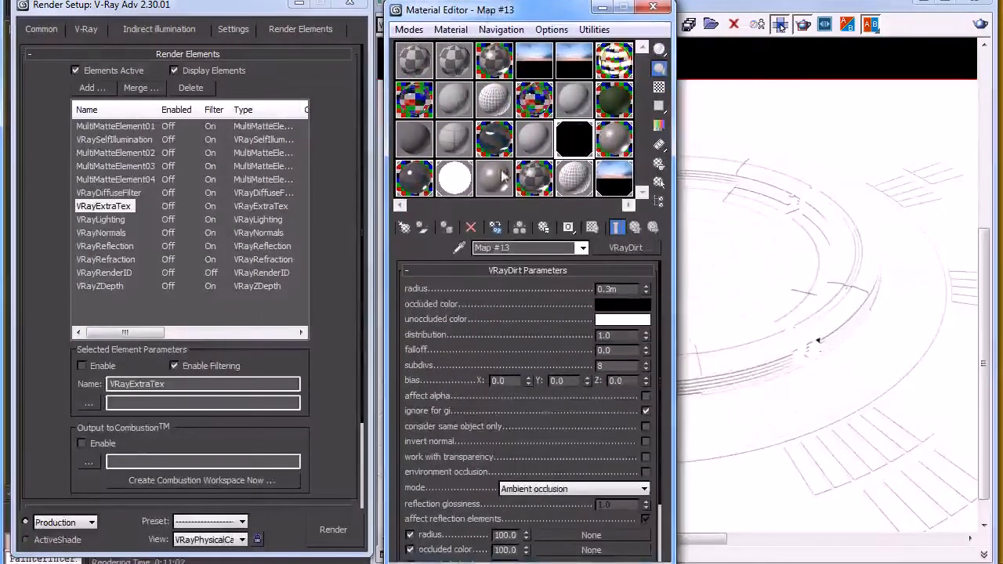
Step: Look up VRayExtraTex in the list of available render elements and close the list without adding it
left_click(95, 205)
left_click(92, 87)
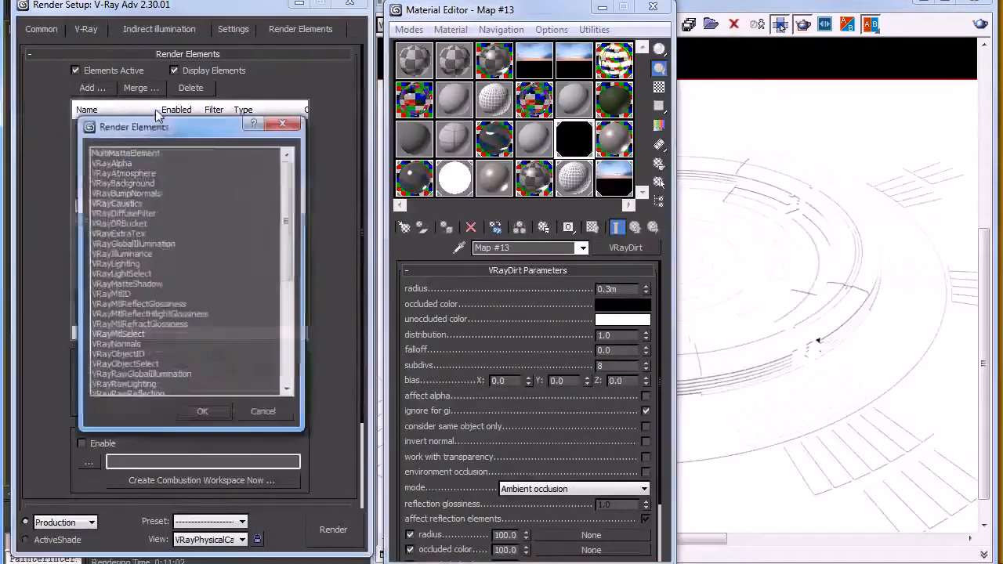
left_click(160, 305)
left_click(147, 236)
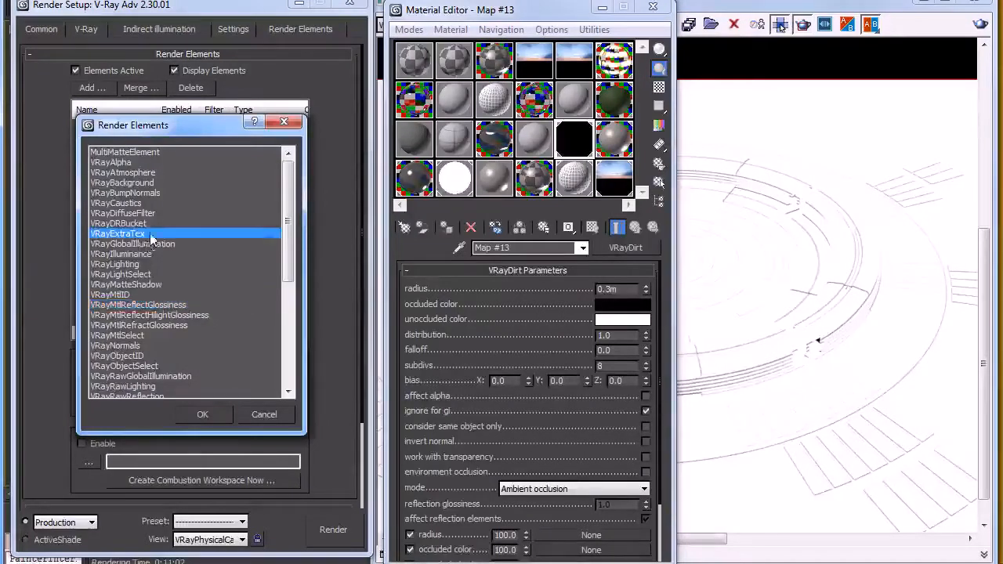
left_click(285, 122)
Step: Place the VRayExtraTex element's Map #13 (VRayDirt) texture in a Material Editor sample slot
left_click_drag(318, 342, 324, 105)
left_click(251, 442)
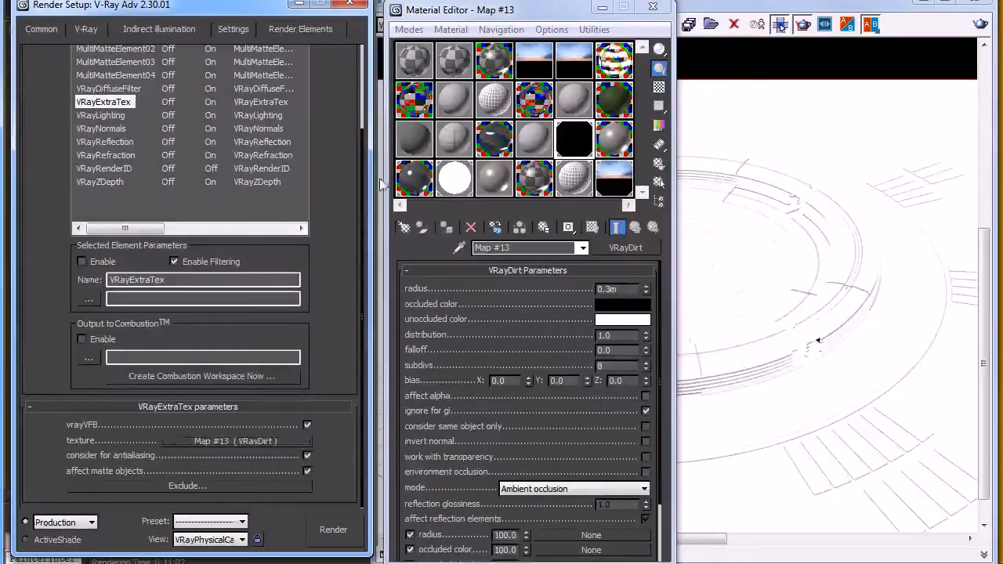
left_click_drag(533, 128, 536, 138)
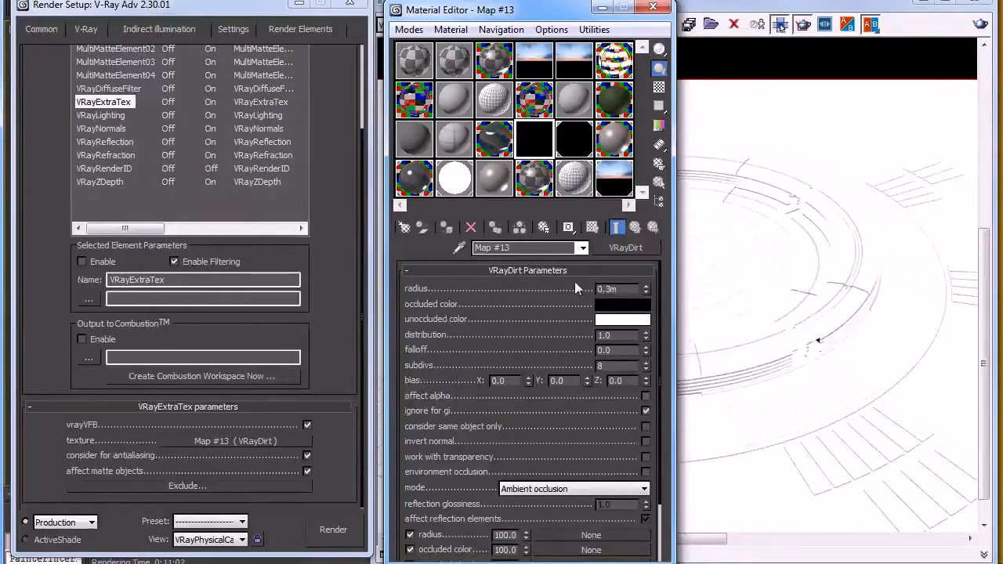
Step: Set the VRayDirt radius of Map #13 to 0.6m and review its remaining parameters
left_click_drag(646, 283, 646, 272)
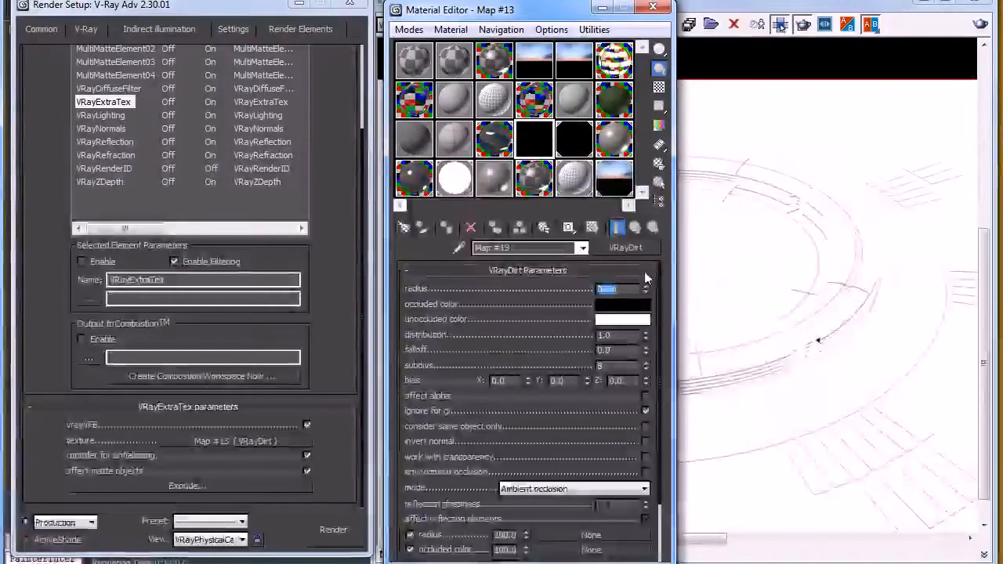
scroll(516, 295, "down", 3)
left_click_drag(516, 295, 505, 250)
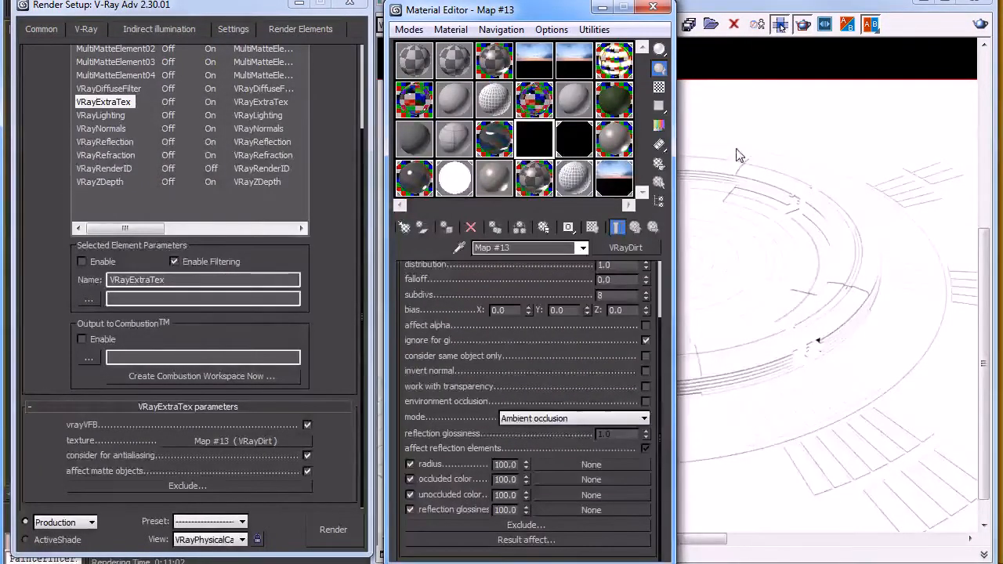
left_click_drag(509, 284, 510, 341)
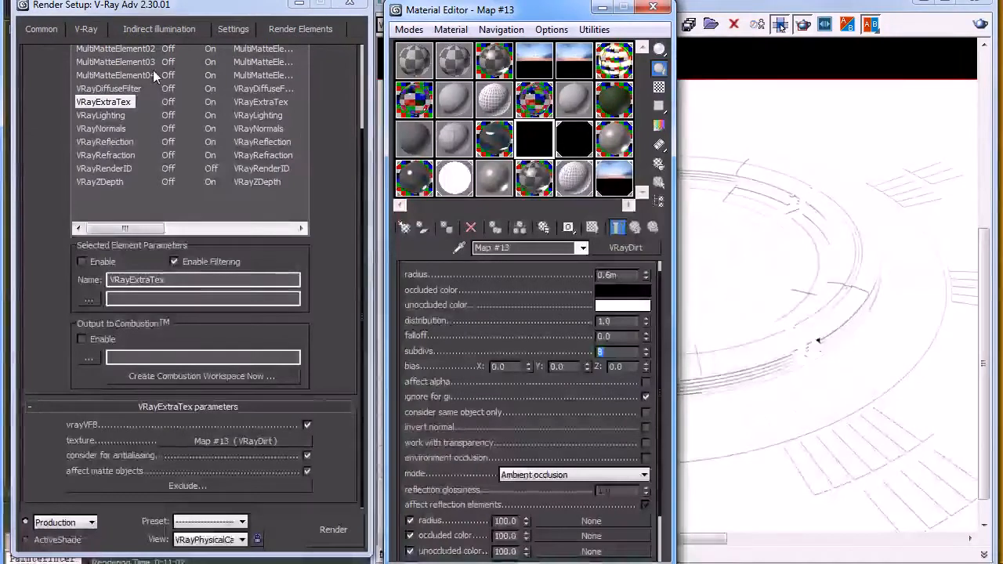
Step: Select the VRayLighting render element and display the VRayLighting pass in the frame buffer to examine the scene's lighting
left_click(114, 115)
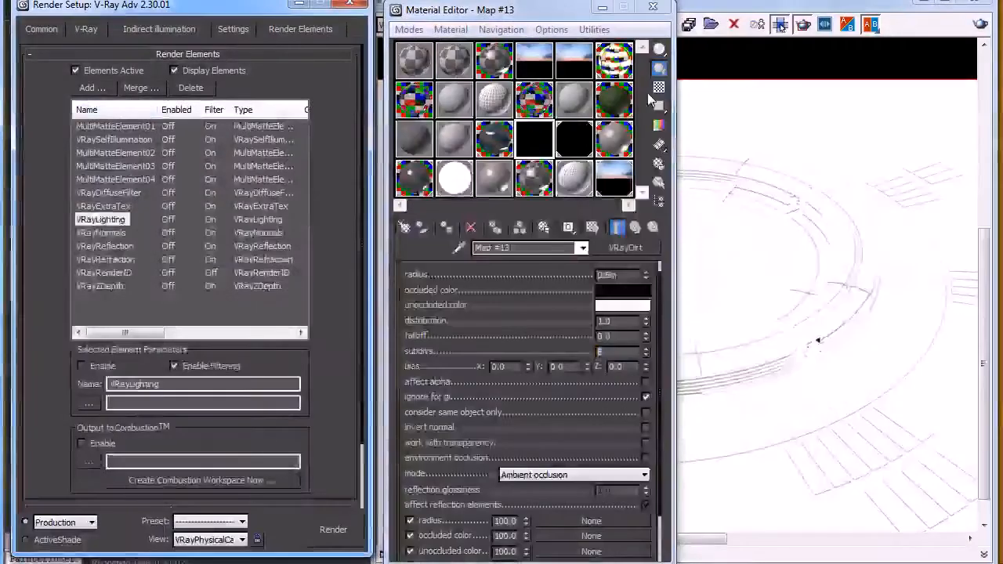
left_click(801, 152)
left_click(446, 24)
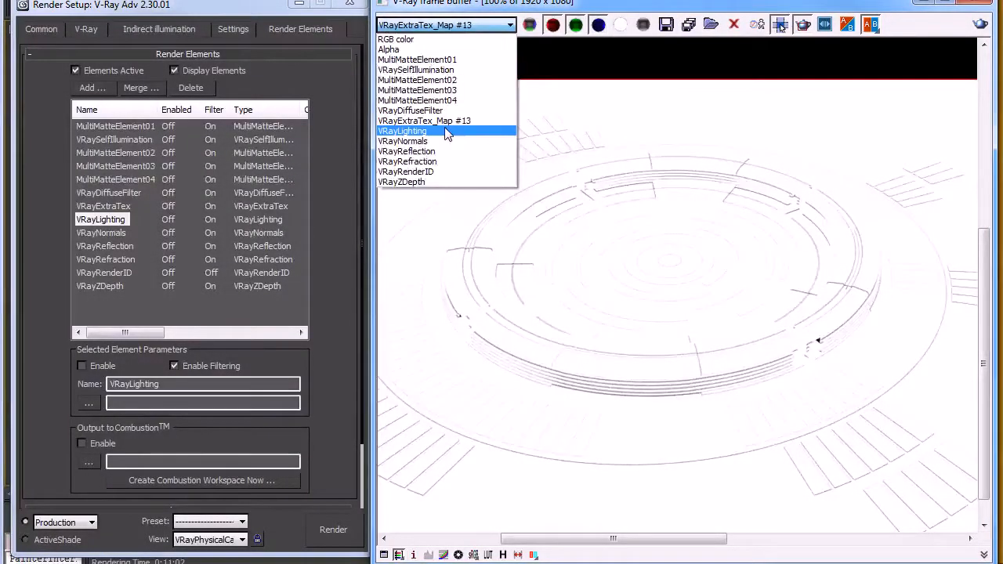
left_click(446, 131)
middle_click_drag(697, 370, 693, 372)
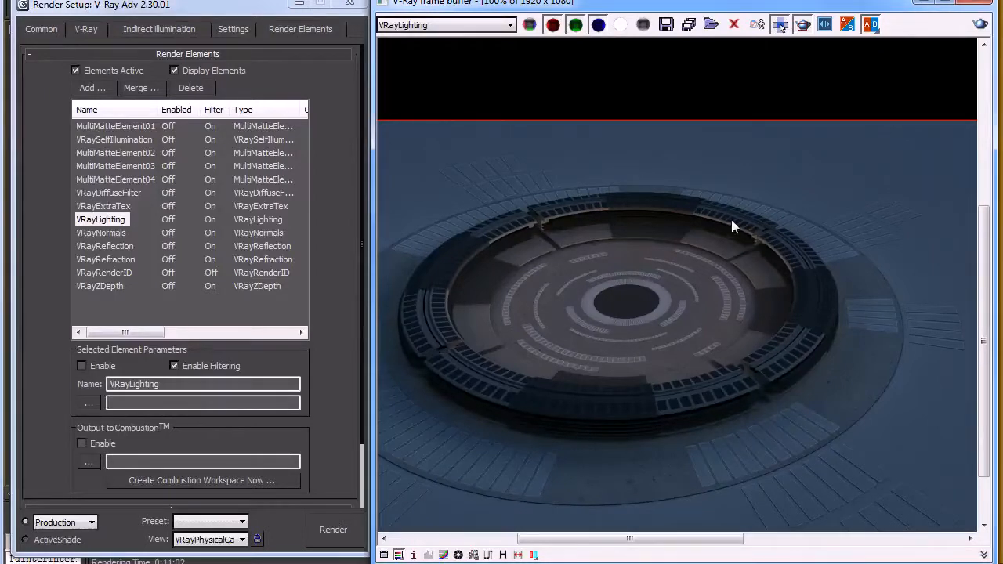
Step: Display the VRayNormals pass in the frame buffer and examine how the colours follow the ring platform's surface directions
left_click(473, 25)
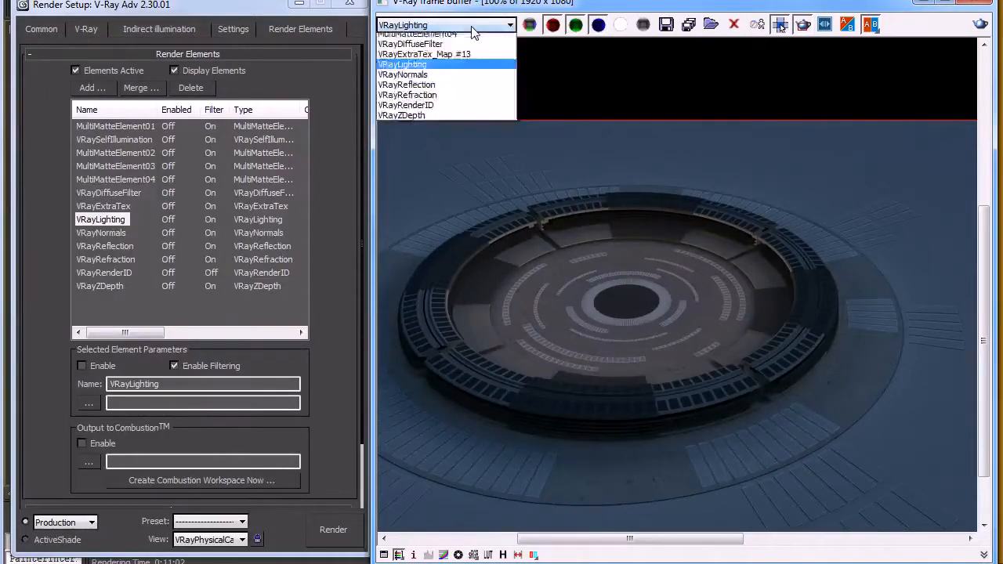
left_click(462, 142)
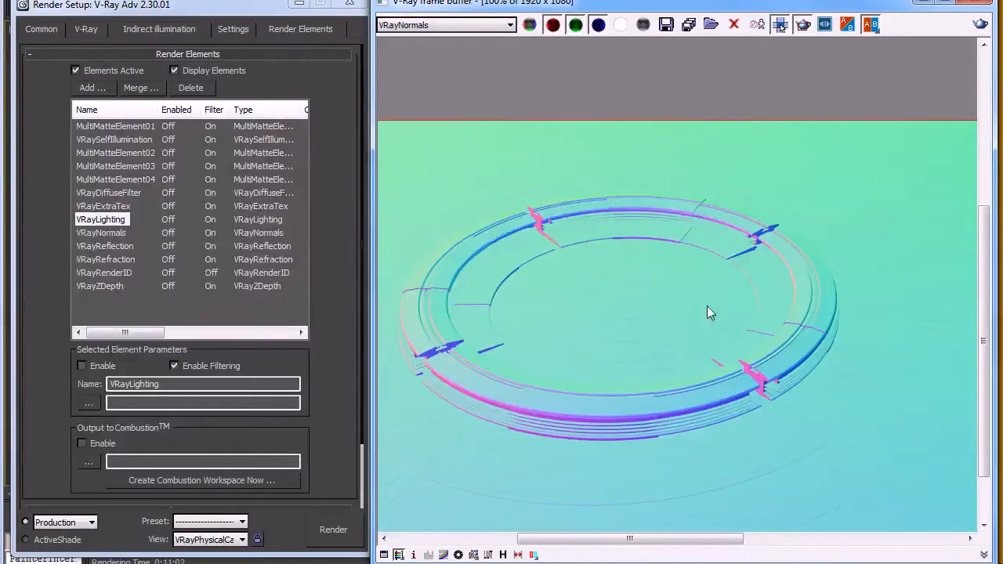
scroll(717, 290, "down", 4)
scroll(723, 294, "up", 5)
middle_click_drag(724, 299, 784, 258)
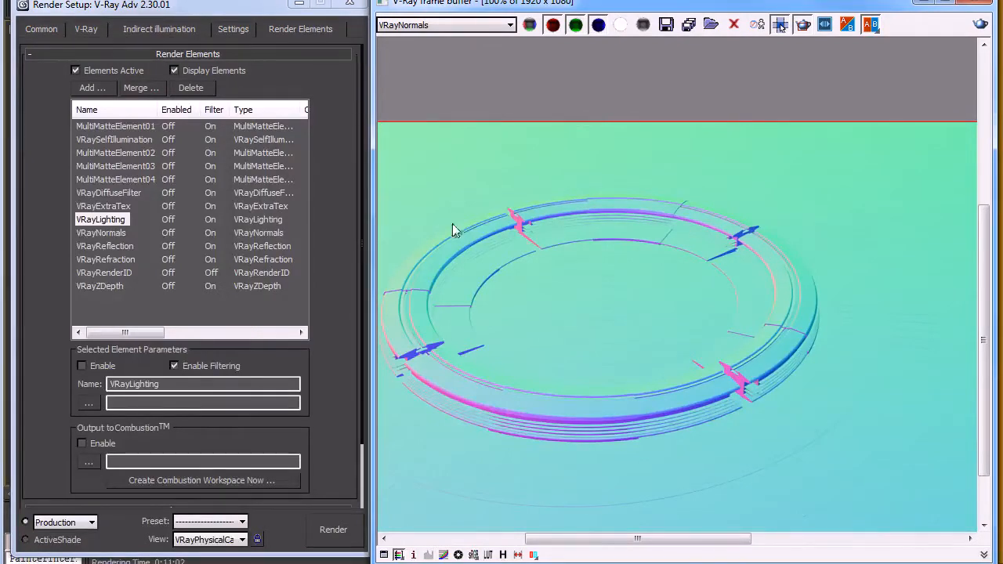
middle_click_drag(445, 398, 514, 356)
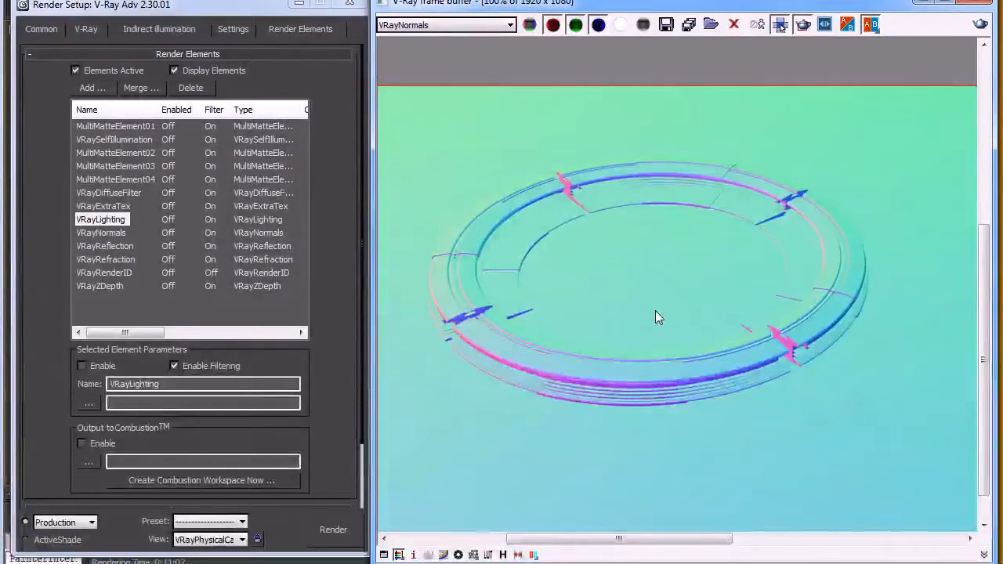
scroll(661, 341, "up", 1)
scroll(659, 340, "down", 1)
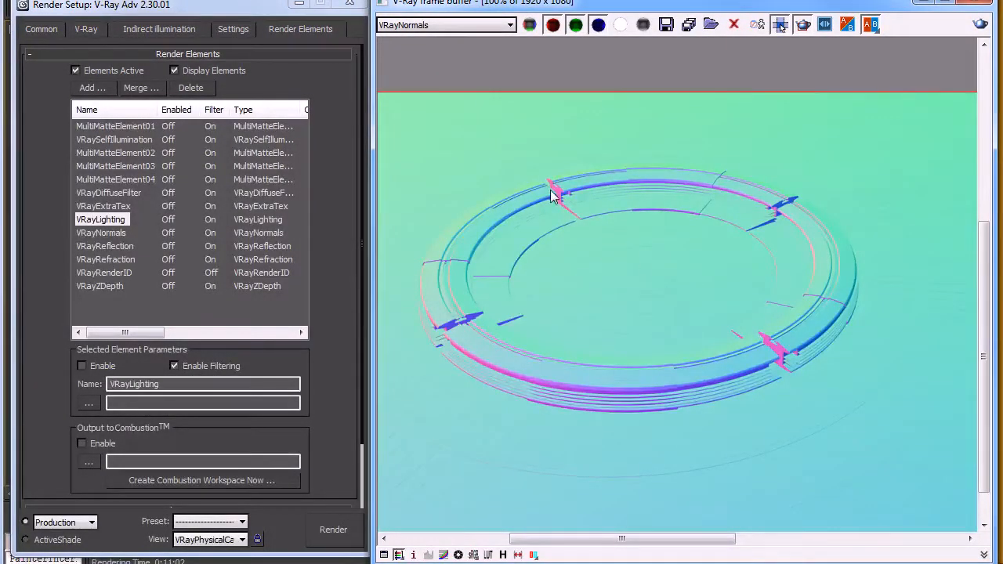
middle_click_drag(768, 351, 736, 315)
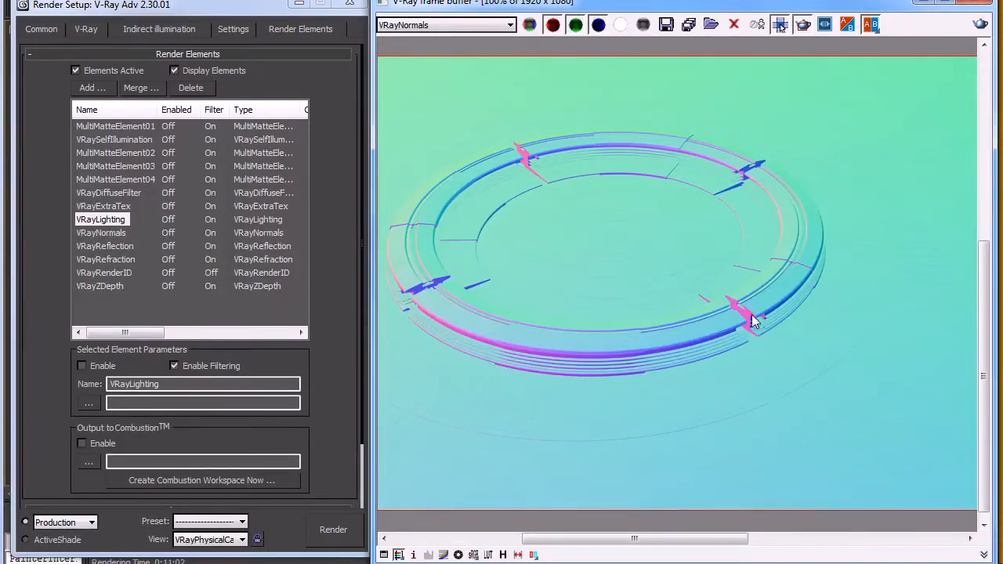
Step: Display the RGB color pass in the frame buffer and examine the ring platform in the full render
left_click(444, 26)
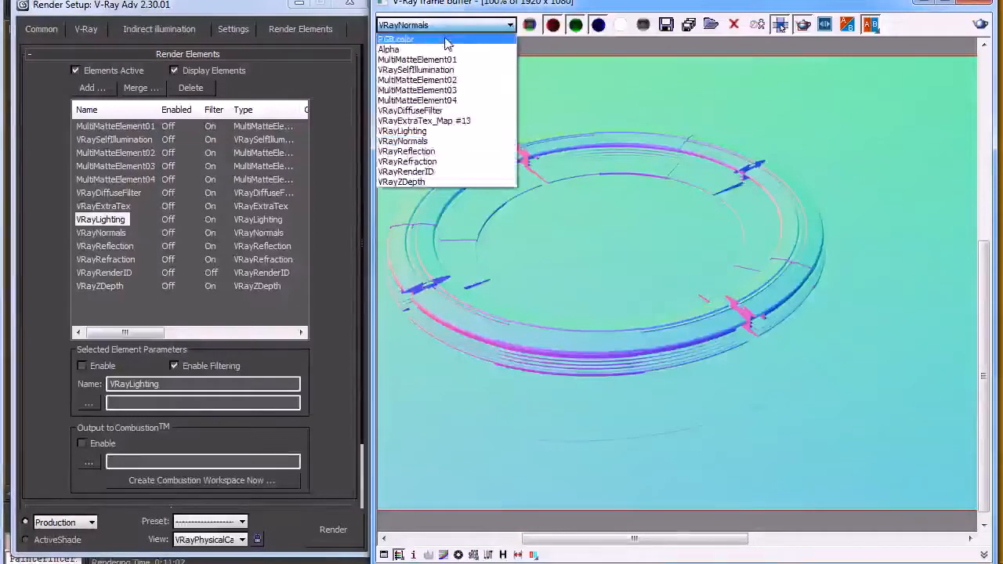
left_click(439, 39)
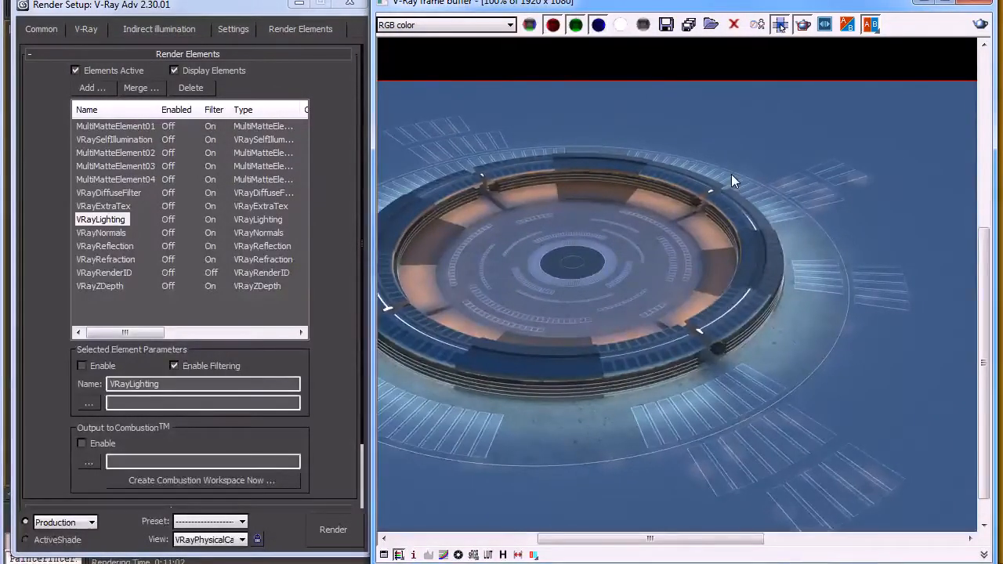
scroll(732, 175, "up", 1)
scroll(732, 171, "down", 1)
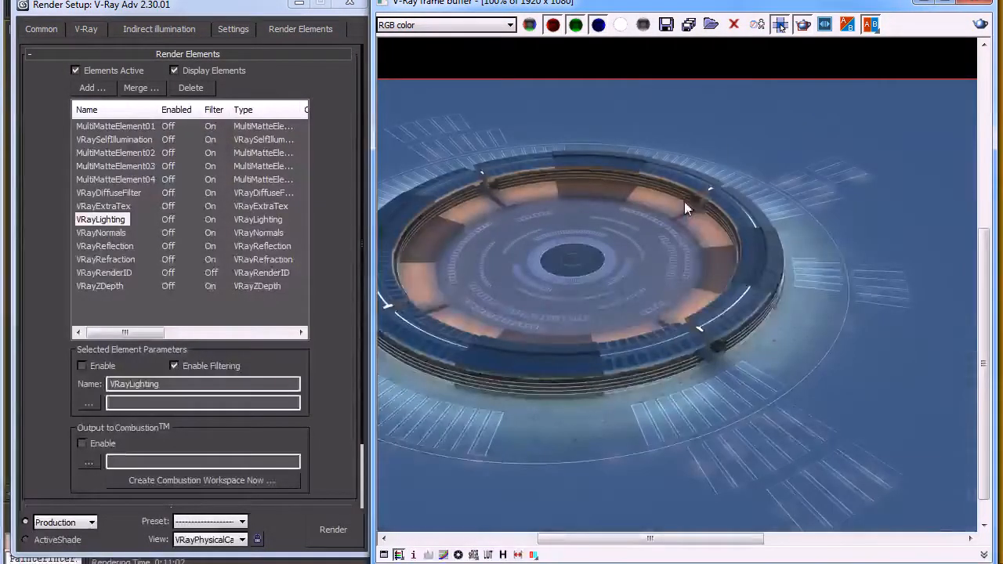
middle_click_drag(741, 124, 867, 158)
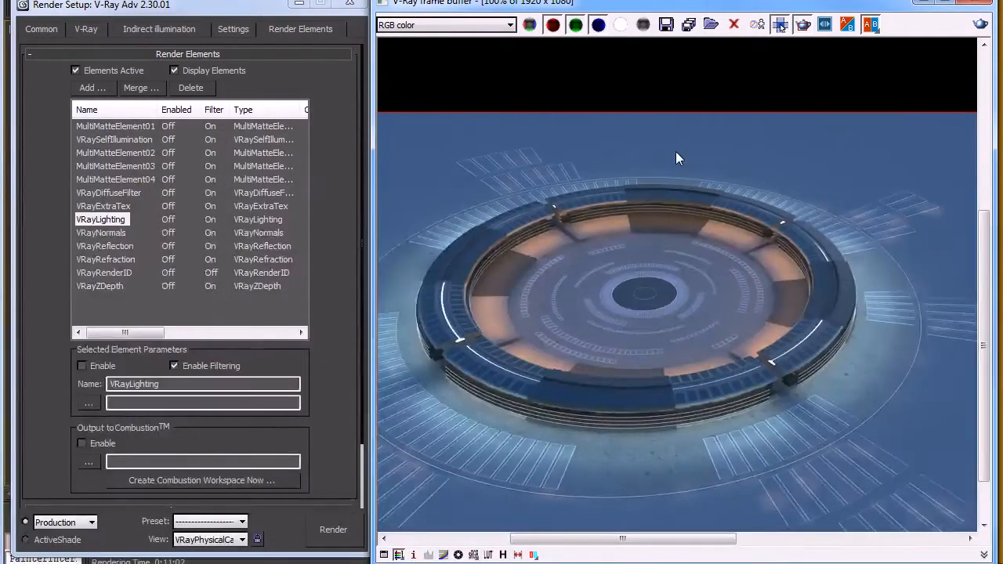
Step: Bring the Material Editor into view, inspect the Map #5 spherical environment sky bitmap, and close the editor
left_click_drag(609, 11, 637, 148)
left_click_drag(546, 16, 303, 25)
left_click_drag(529, 131, 501, 4)
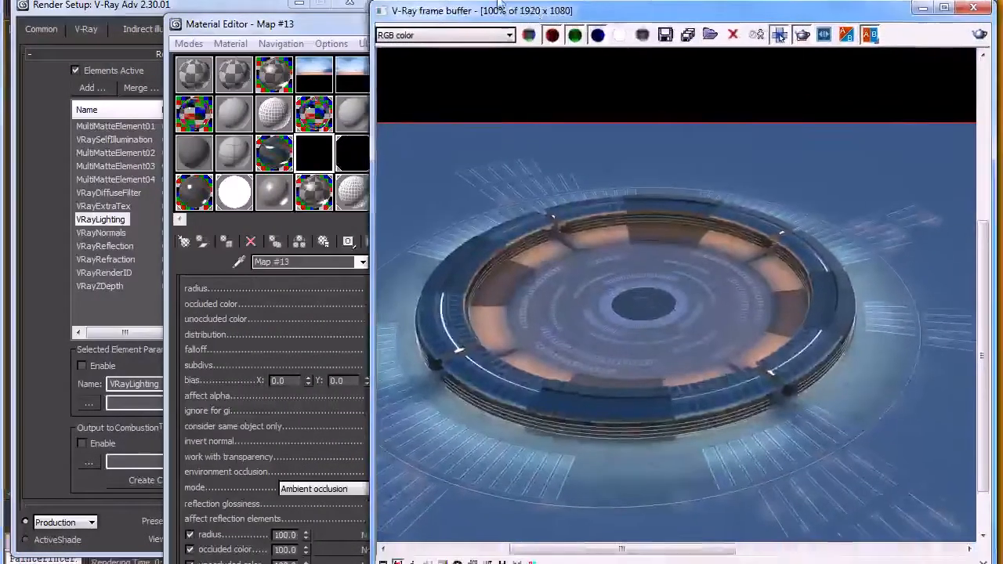
left_click(349, 26)
left_click(354, 76)
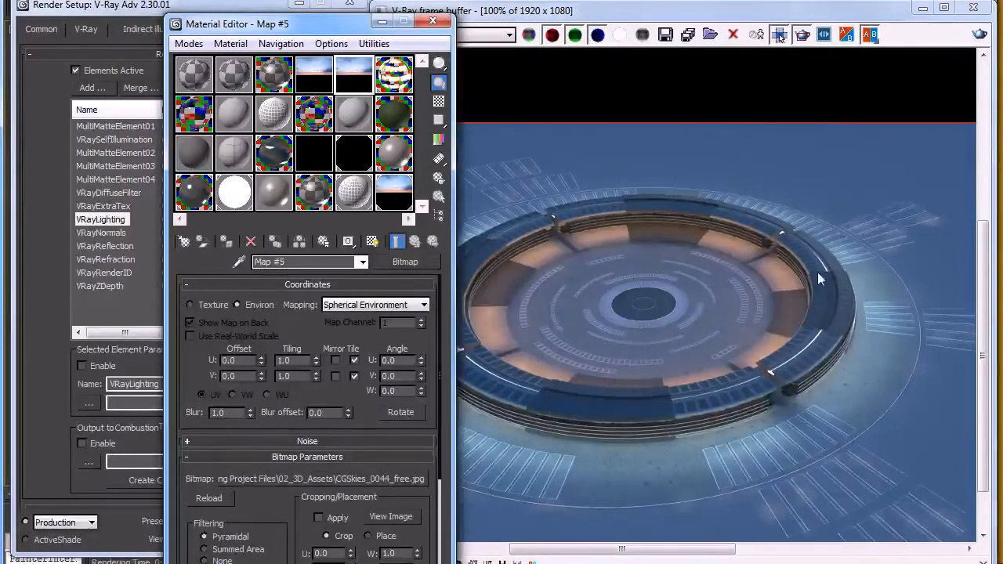
left_click(433, 21)
Step: Examine the VRayReflection and VRayRefraction passes of the ring platform in the frame buffer
left_click(459, 36)
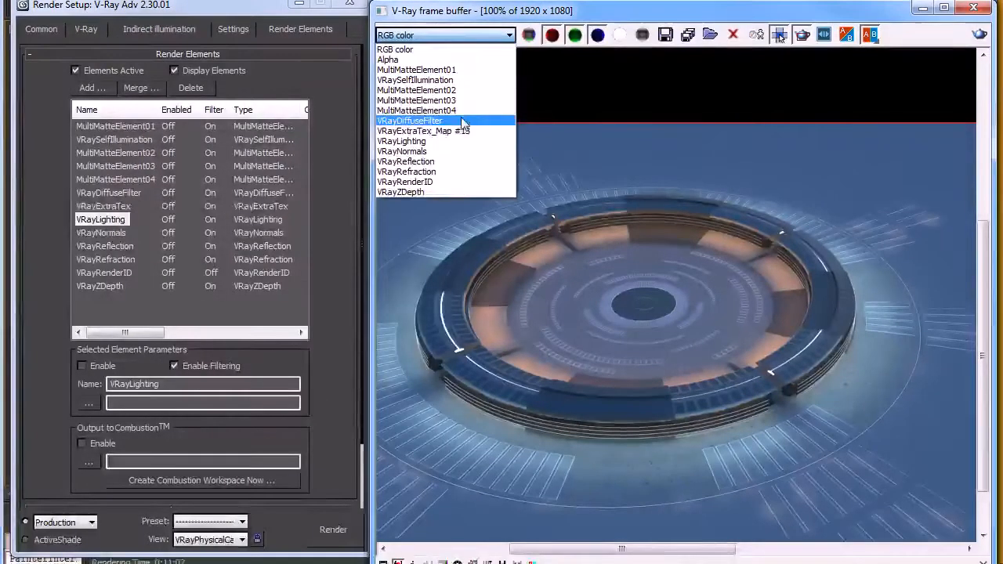
left_click(424, 162)
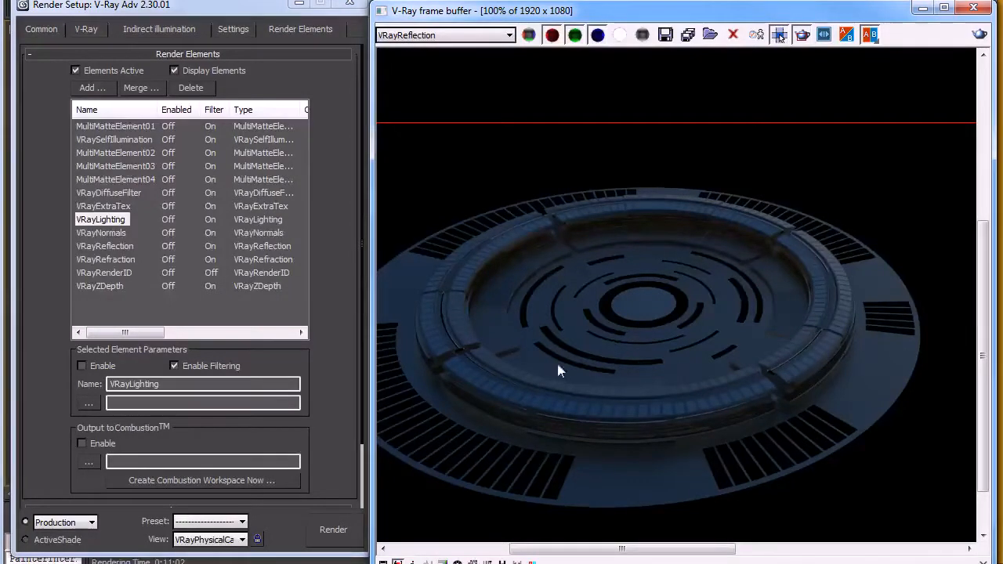
left_click(475, 36)
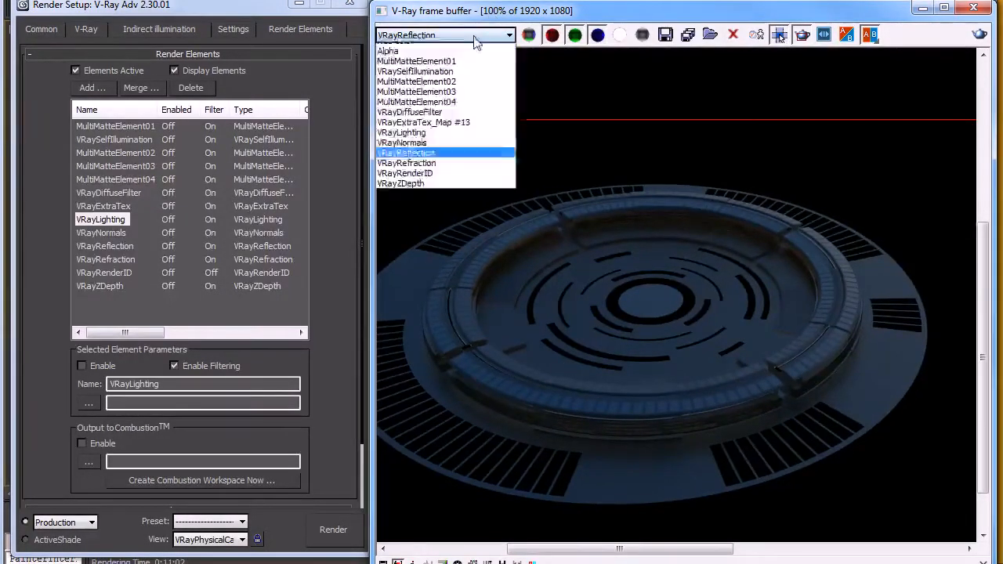
left_click(466, 173)
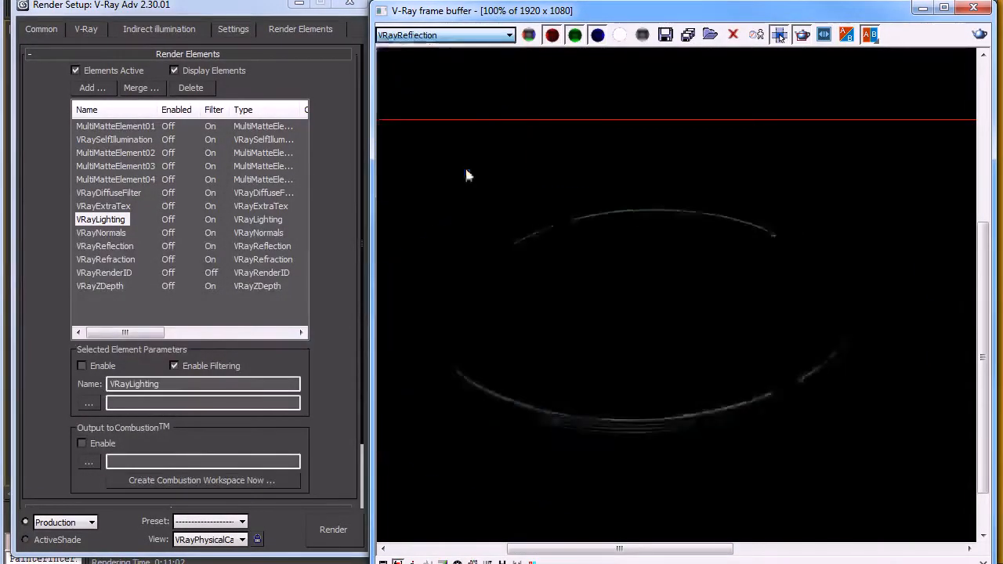
key("Down")
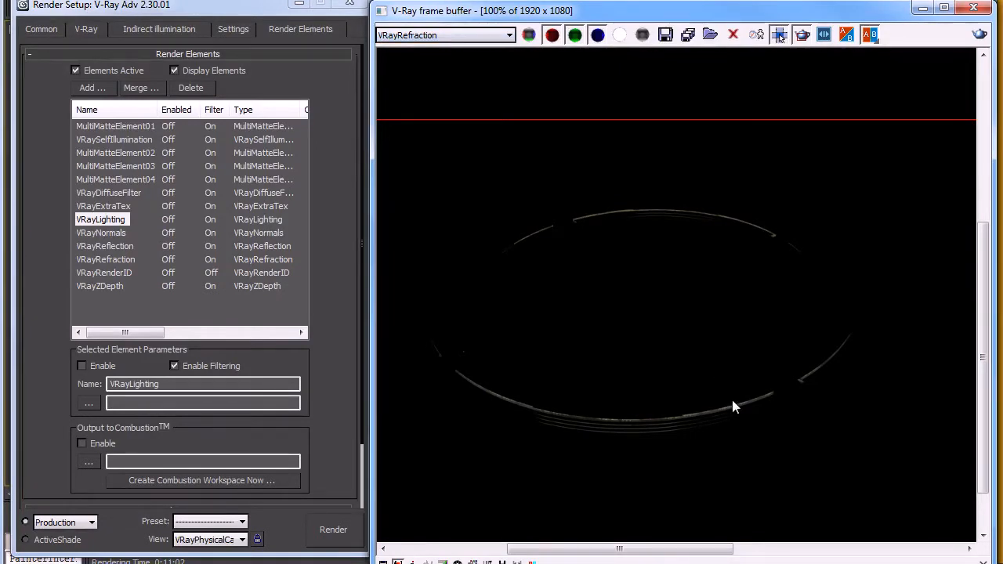
Step: Display the VRayRenderID pass in the frame buffer and inspect the edges of its colour areas up close
left_click(470, 33)
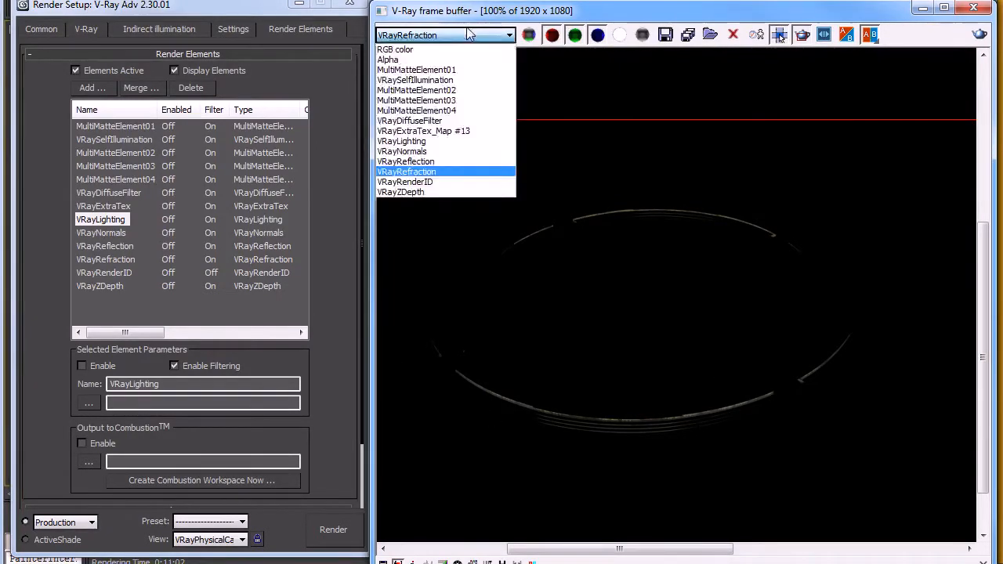
left_click(457, 183)
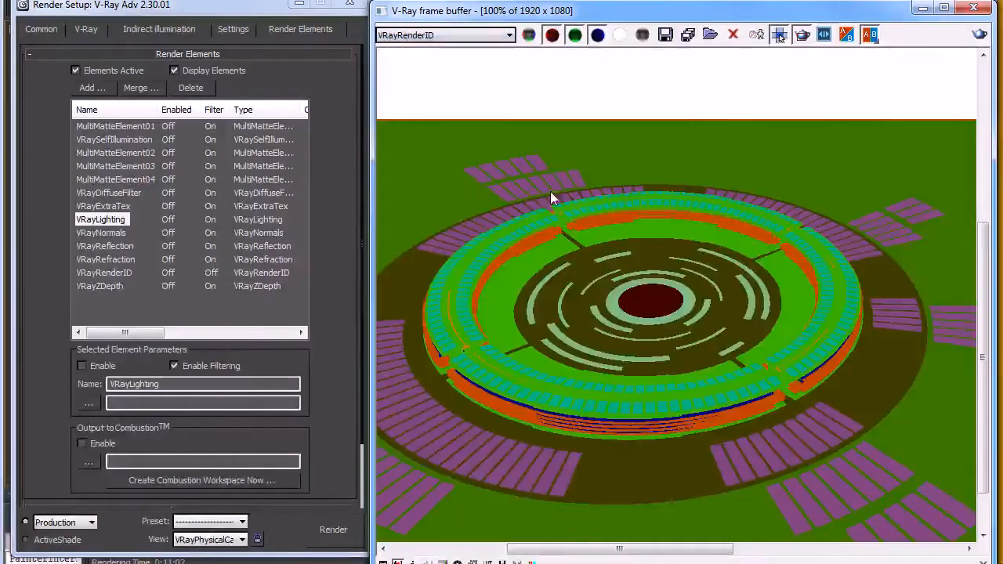
scroll(504, 318, "up", 4)
scroll(478, 220, "down", 6)
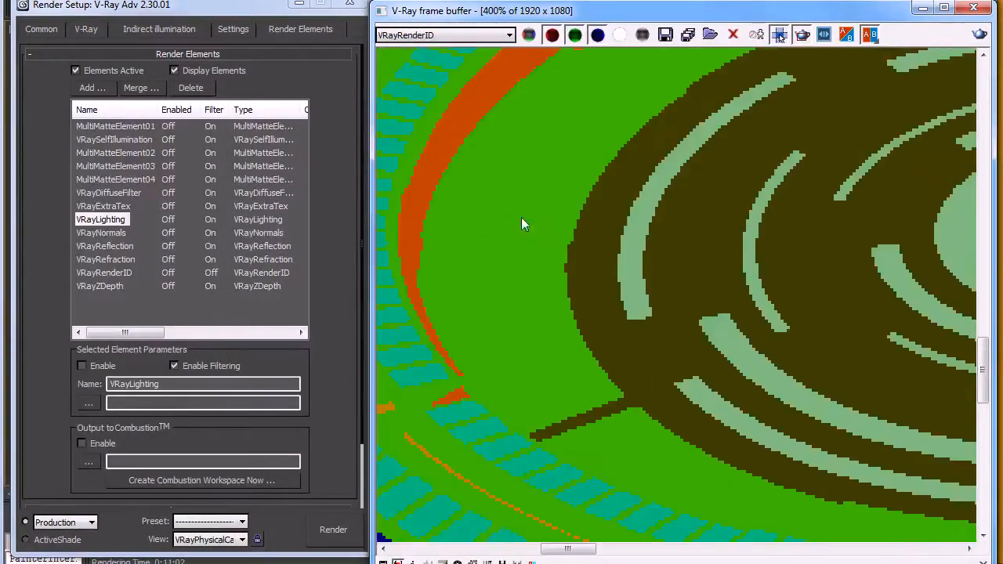
scroll(584, 225, "up", 1)
middle_click_drag(650, 287, 625, 258)
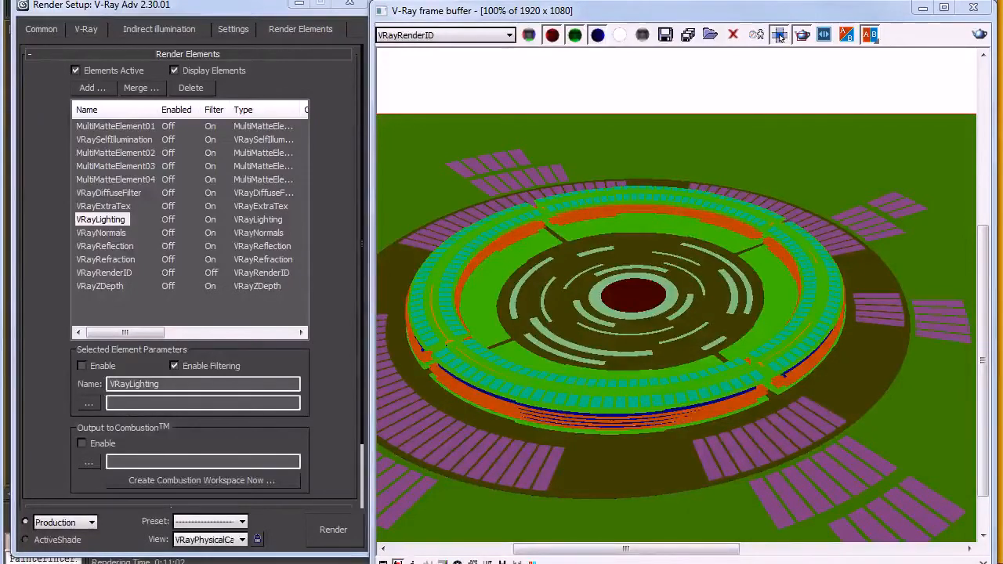
Step: Display the VRayZDepth pass in the frame buffer and view the whole image at 50%
left_click(414, 36)
left_click(421, 190)
left_click_drag(508, 274, 445, 154)
scroll(538, 260, "down", 4)
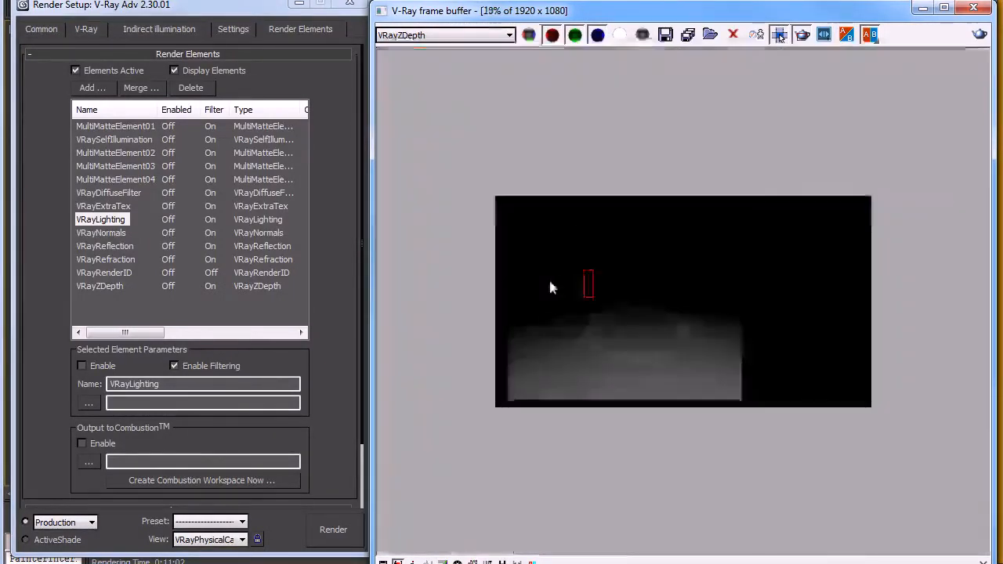
scroll(581, 345, "up", 5)
scroll(604, 365, "down", 2)
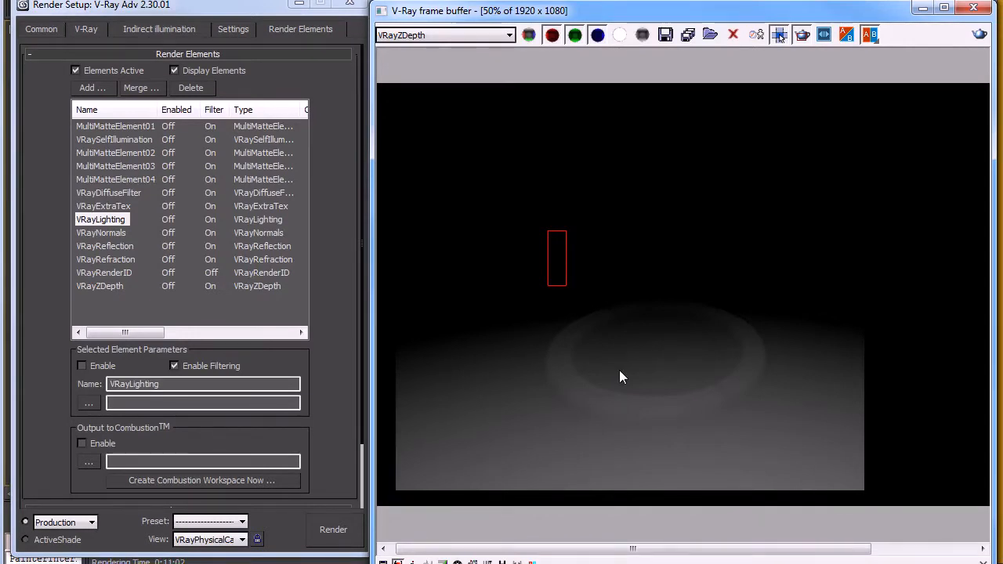
Step: Draw a render region in the frame buffer that encloses the ring platform with some margin around it
left_click_drag(478, 234, 851, 476)
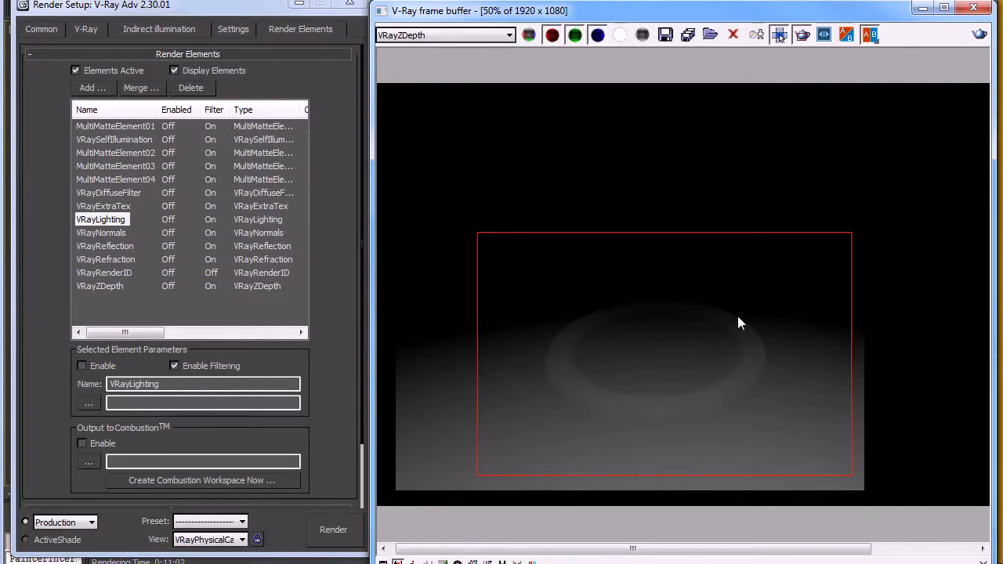
left_click_drag(817, 237, 469, 468)
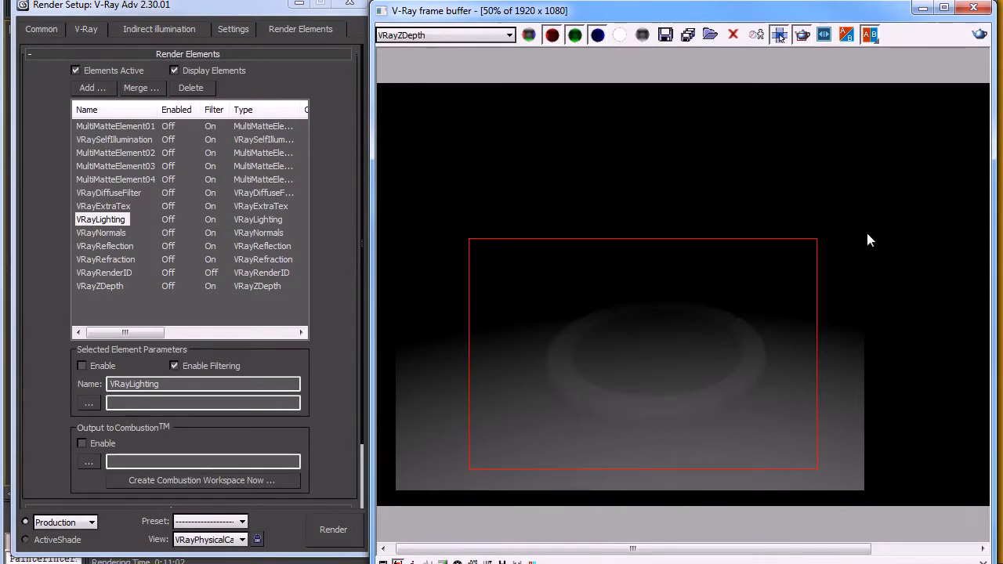
left_click_drag(845, 230, 445, 465)
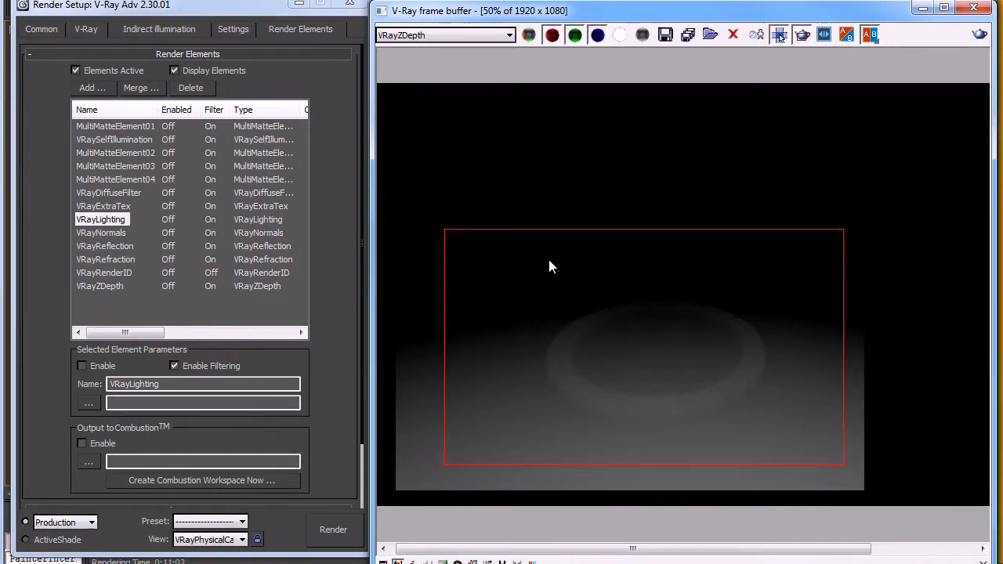
Step: Set the render output width to 3500 in the common render settings, keeping the HDTV (video) proportions
scroll(348, 227, "down", 3)
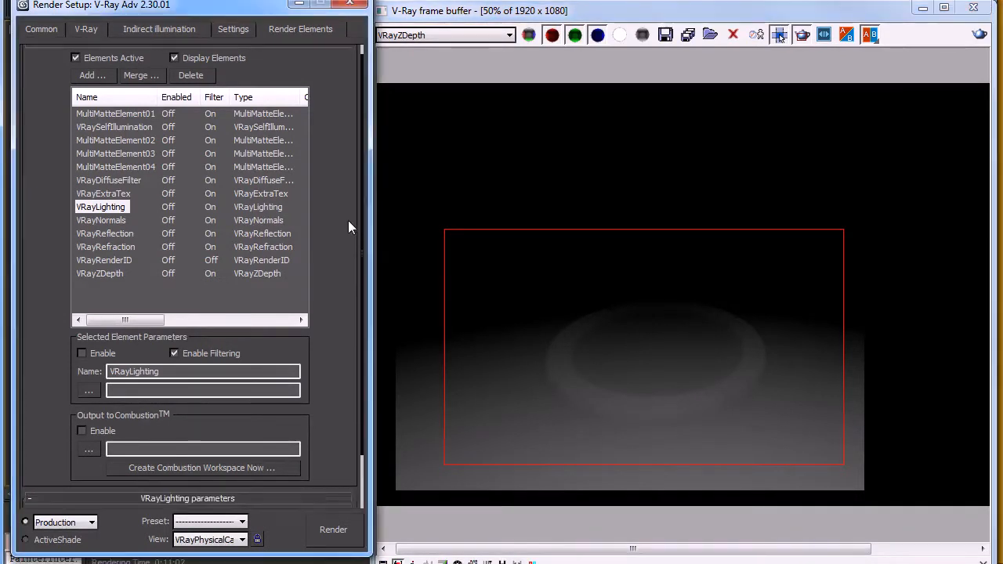
scroll(355, 178, "down", 1)
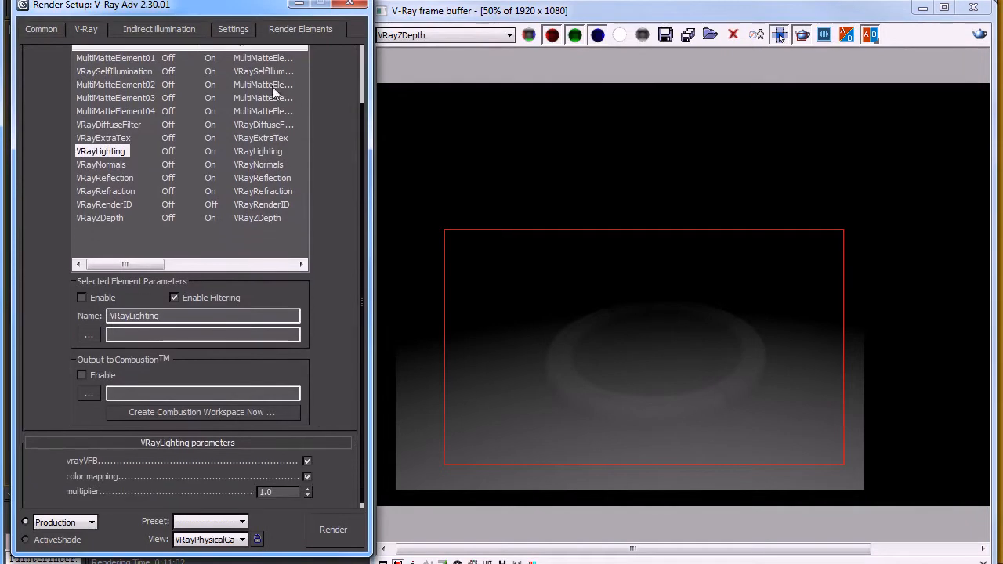
left_click(50, 29)
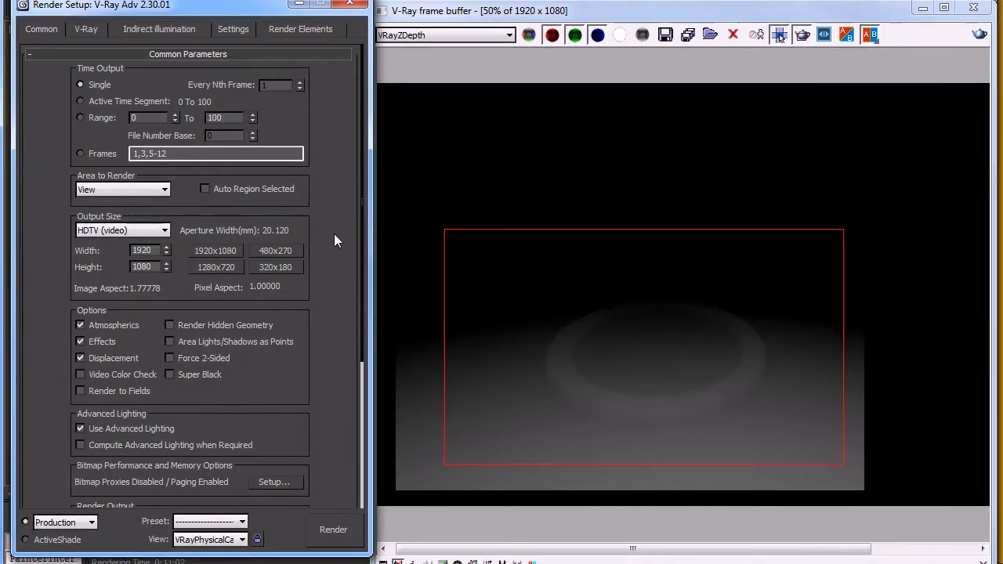
left_click_drag(152, 250, 21, 247)
type("3500")
key("Return")
mouse_move(399, 15)
left_mouse_down()
mouse_move(312, 24)
mouse_move(417, 17)
left_mouse_up()
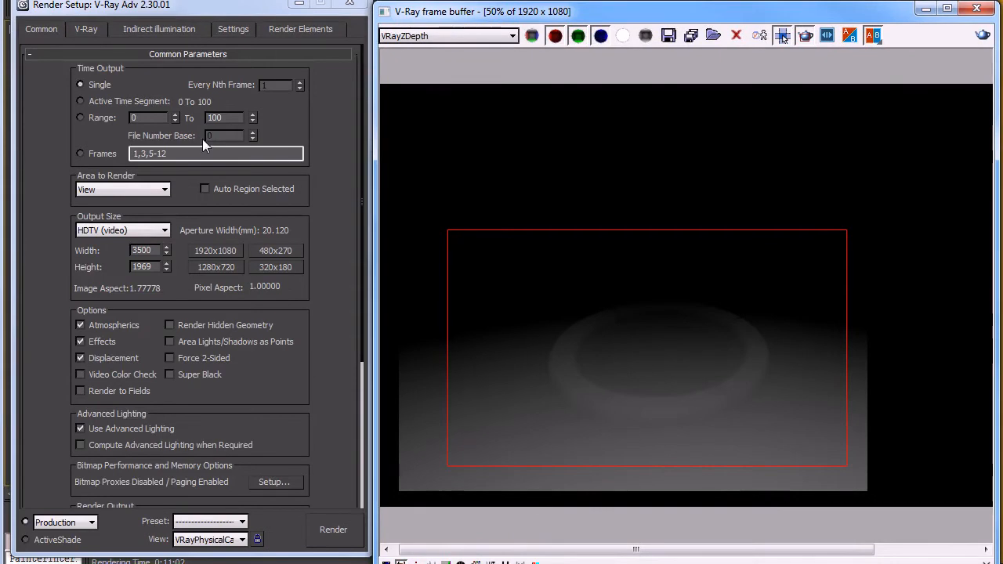